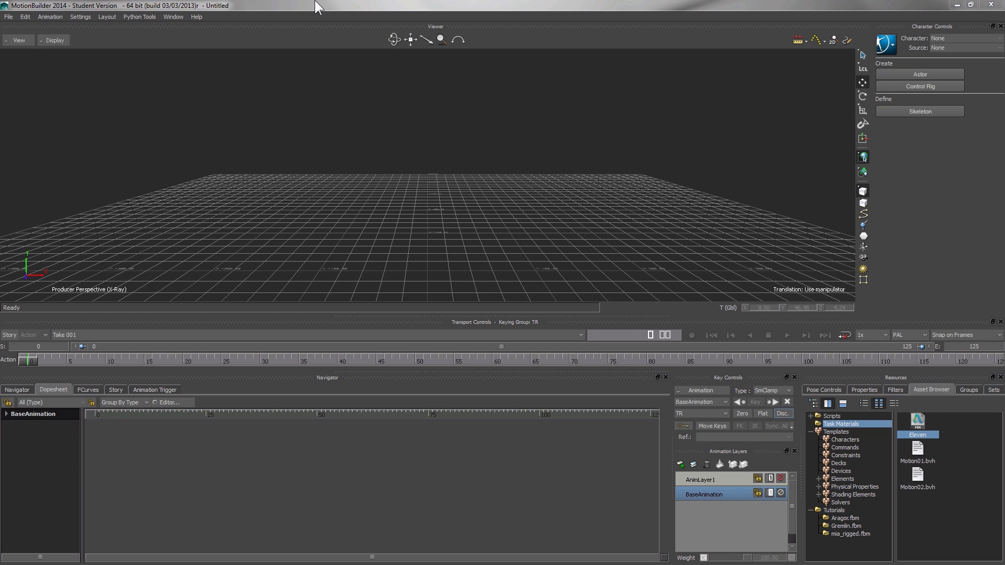
# - Start a motion file import and pick Motion01.bvh, showing its 60 fps, 3810-sample take
pyautogui.click(8, 16)
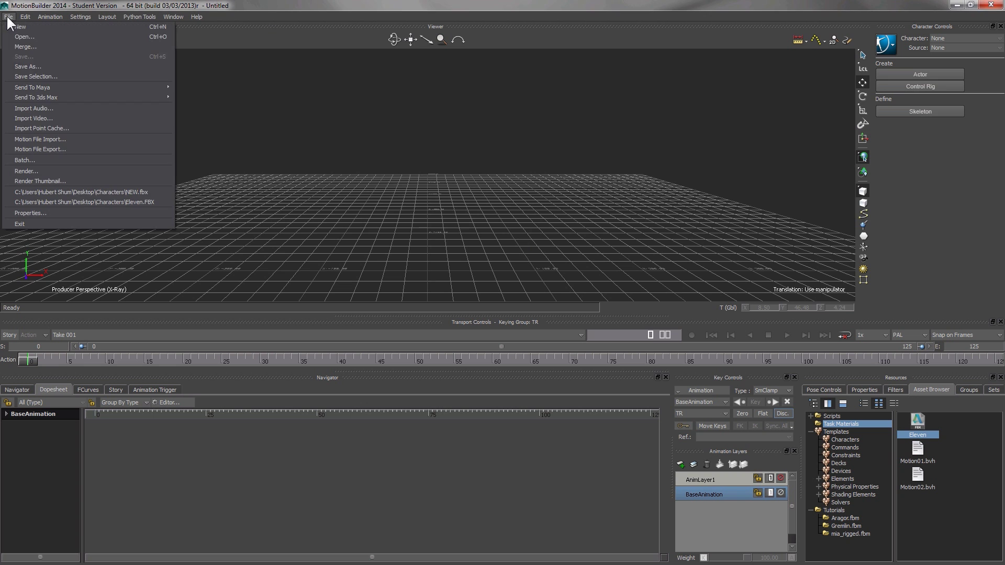
pyautogui.click(56, 139)
pyautogui.doubleClick(451, 238)
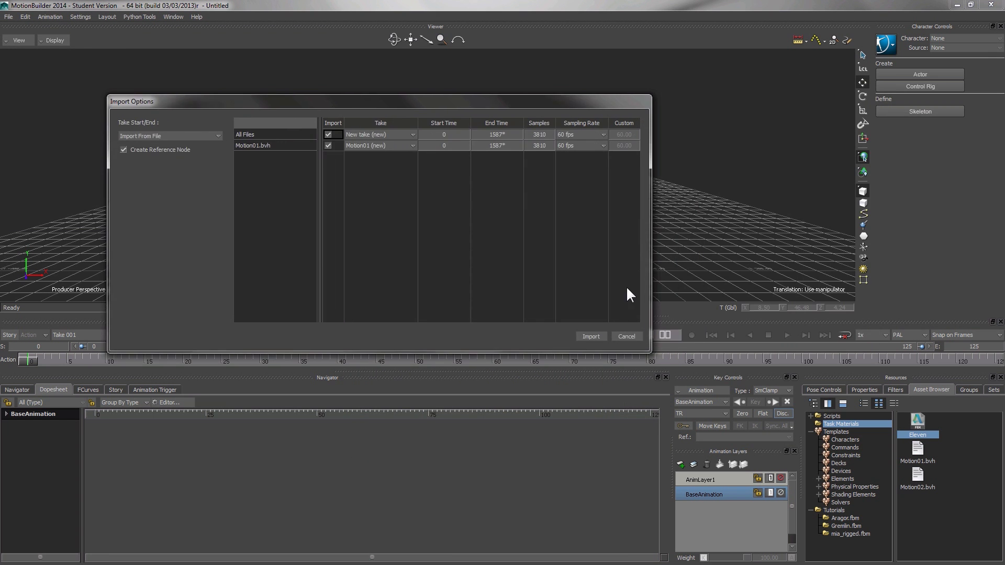
# - Import the Motion01 take and characterize the skeleton as a Biped using the Character template
pyautogui.click(591, 336)
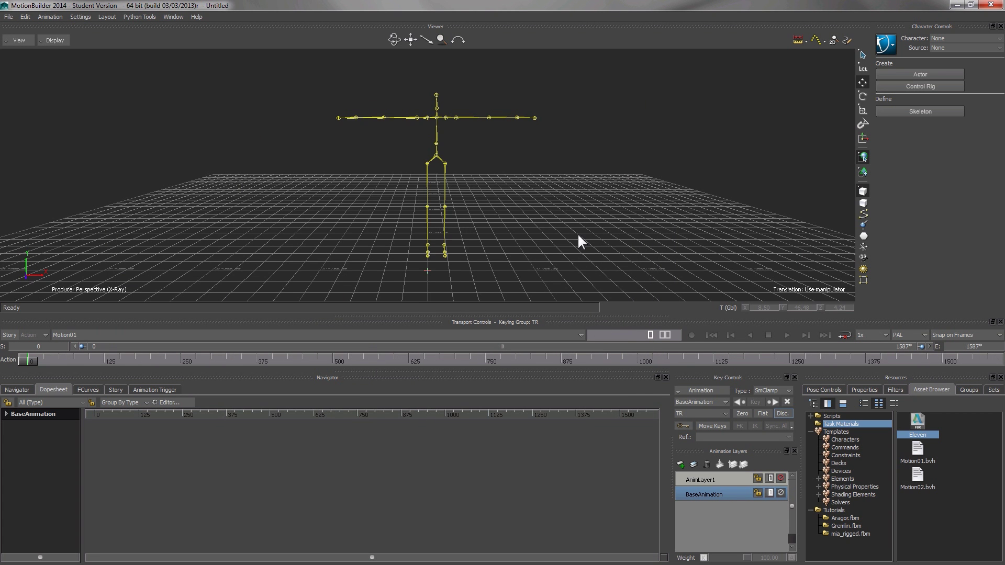
pyautogui.keyDown('ctrl'); pyautogui.keyDown('shift'); pyautogui.moveTo(579, 245); pyautogui.dragTo(563, 216); pyautogui.keyUp('shift'); pyautogui.keyUp('ctrl')
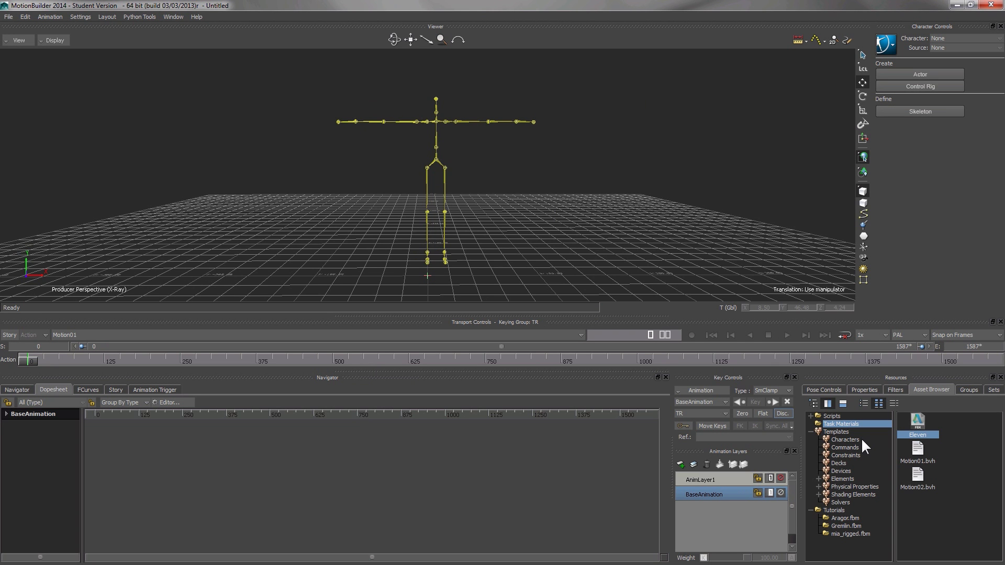
pyautogui.click(847, 439)
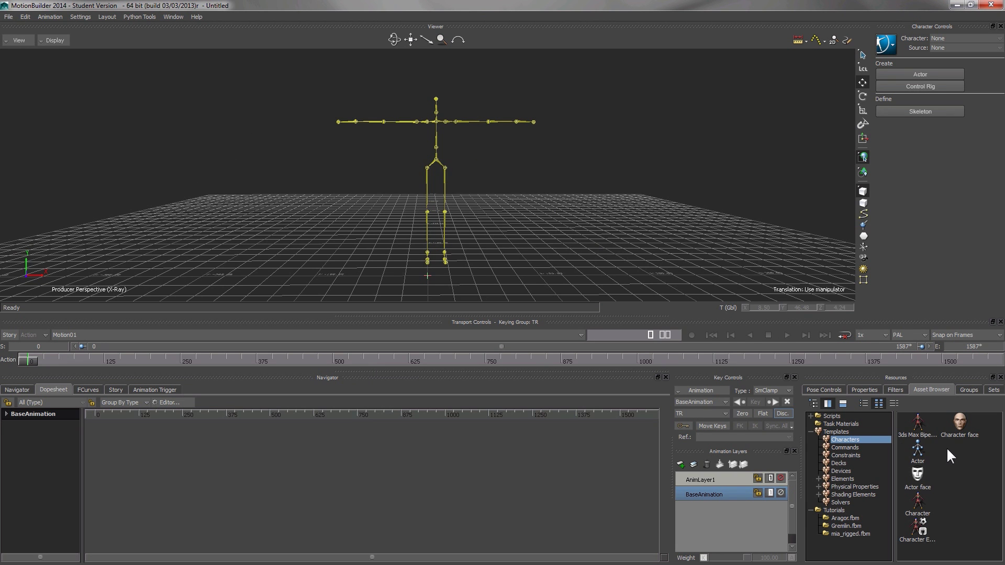
pyautogui.moveTo(925, 500); pyautogui.dragTo(449, 164)
pyautogui.click(456, 161)
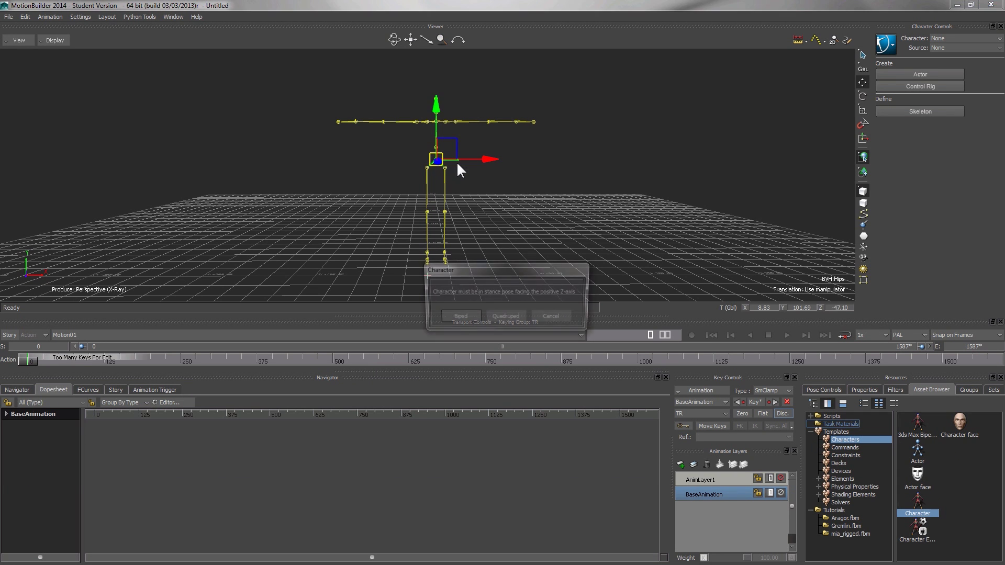
pyautogui.click(458, 317)
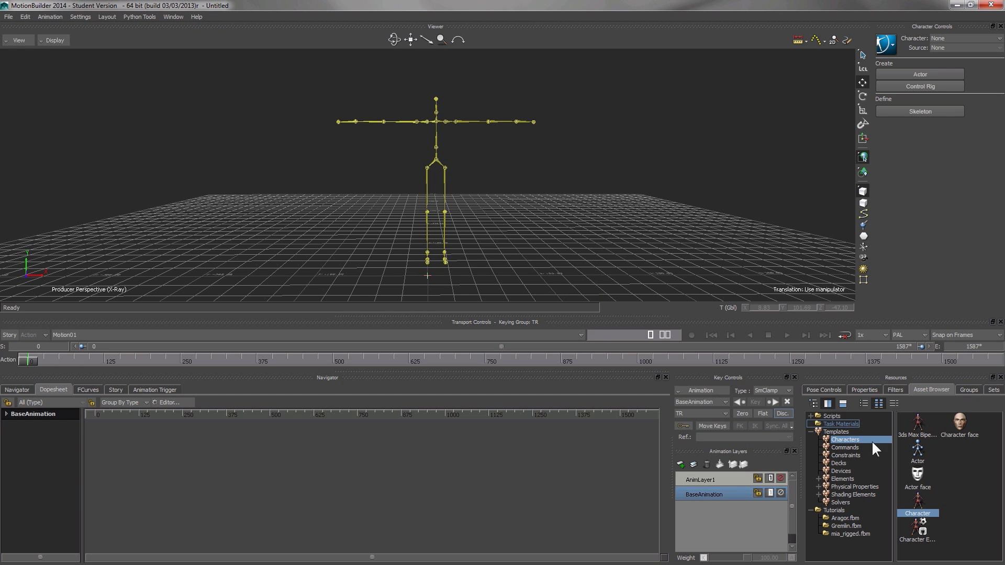
# - Make the new Character active and review its bone mapping in Character Definition
pyautogui.click(962, 37)
pyautogui.click(937, 54)
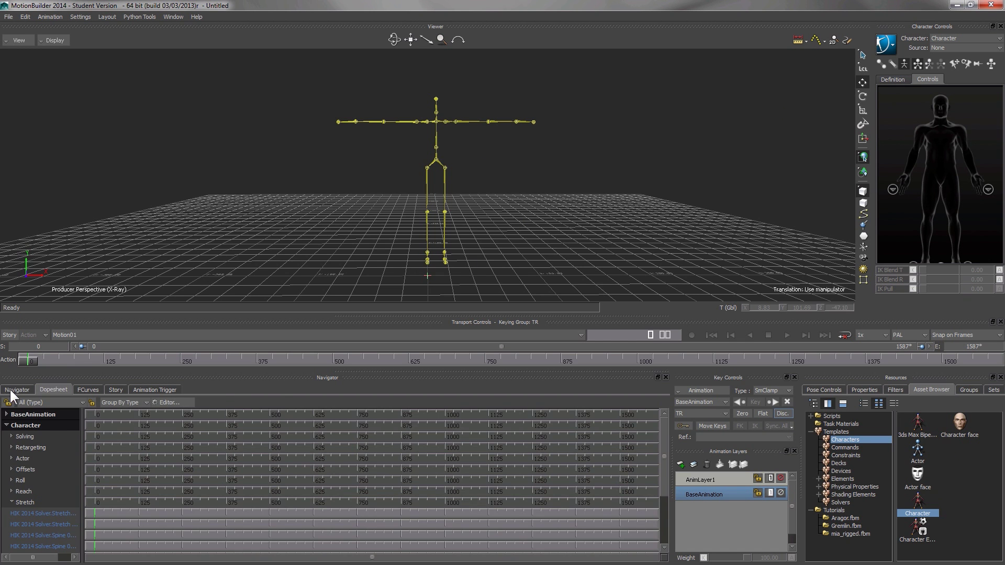
pyautogui.click(10, 390)
pyautogui.click(139, 405)
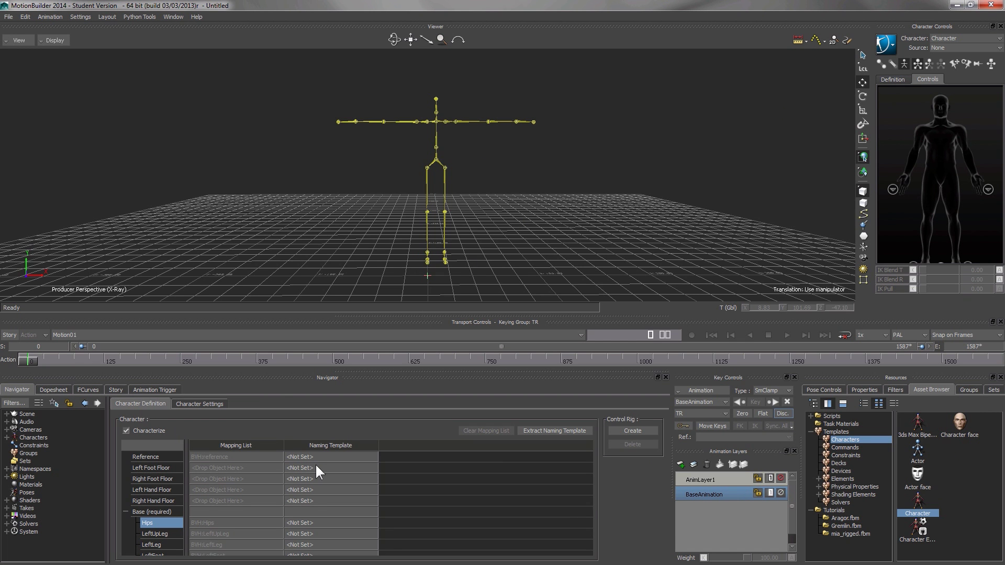
pyautogui.scroll(-6, 149, 510)
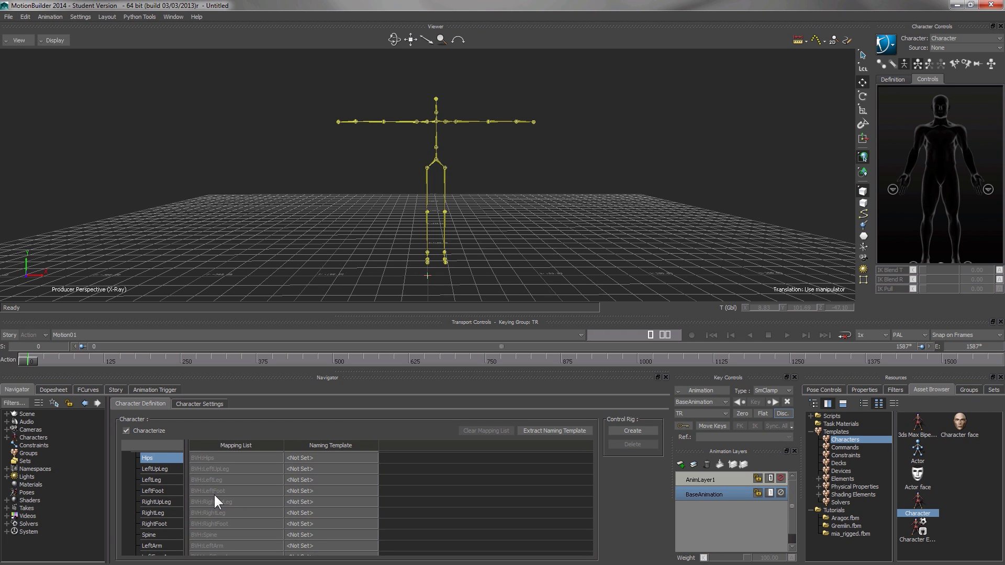
pyautogui.scroll(-1, 215, 495)
pyautogui.scroll(-4, 217, 494)
pyautogui.scroll(4, 215, 492)
pyautogui.scroll(1, 213, 487)
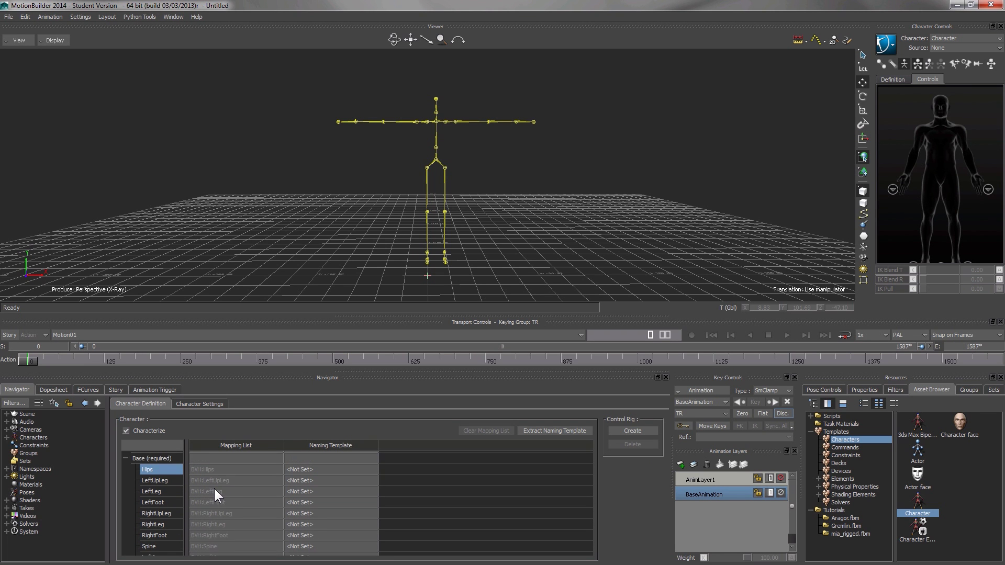
pyautogui.scroll(-1, 212, 484)
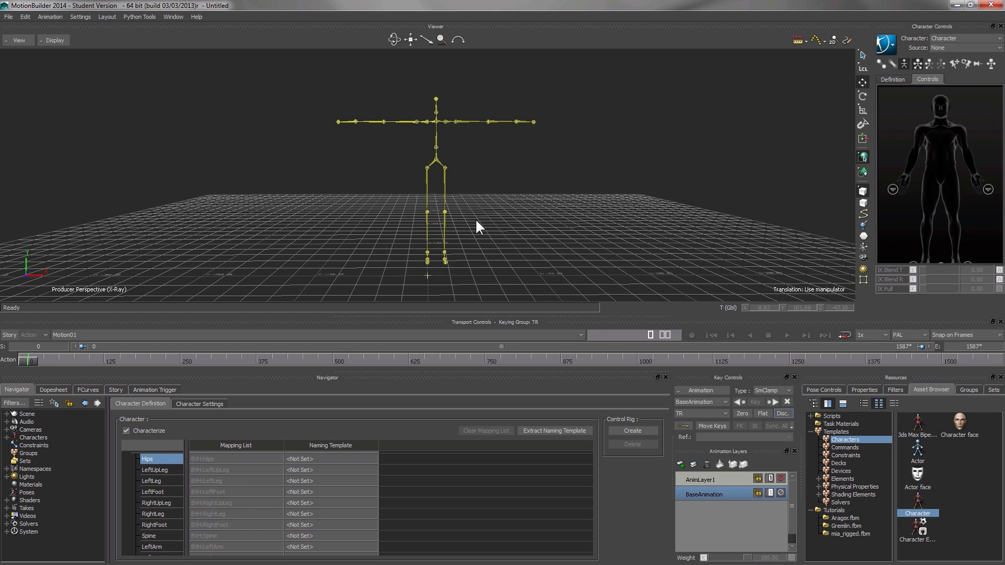
# - Drag Eleven from Task Materials into the Viewer and merge it with <No Animation>, accepting the warning
pyautogui.click(832, 424)
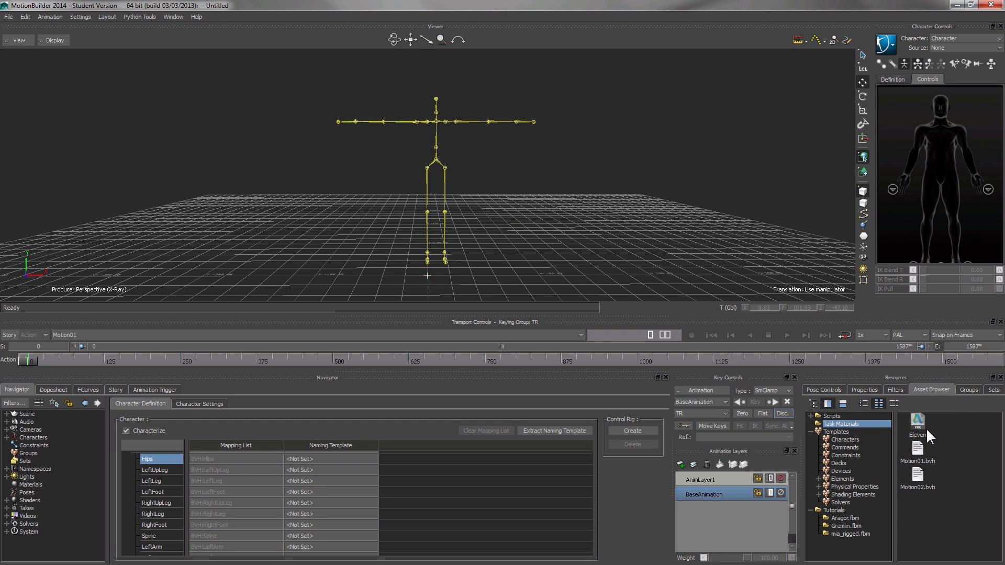
pyautogui.moveTo(920, 419); pyautogui.dragTo(709, 237)
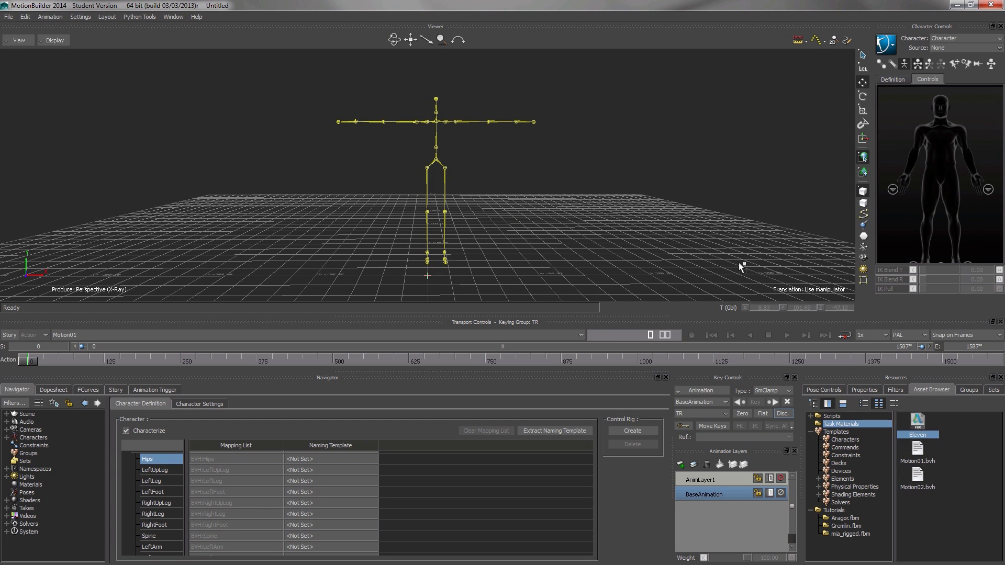
pyautogui.moveTo(602, 169); pyautogui.dragTo(604, 167)
pyautogui.moveTo(637, 165)
pyautogui.click(680, 175)
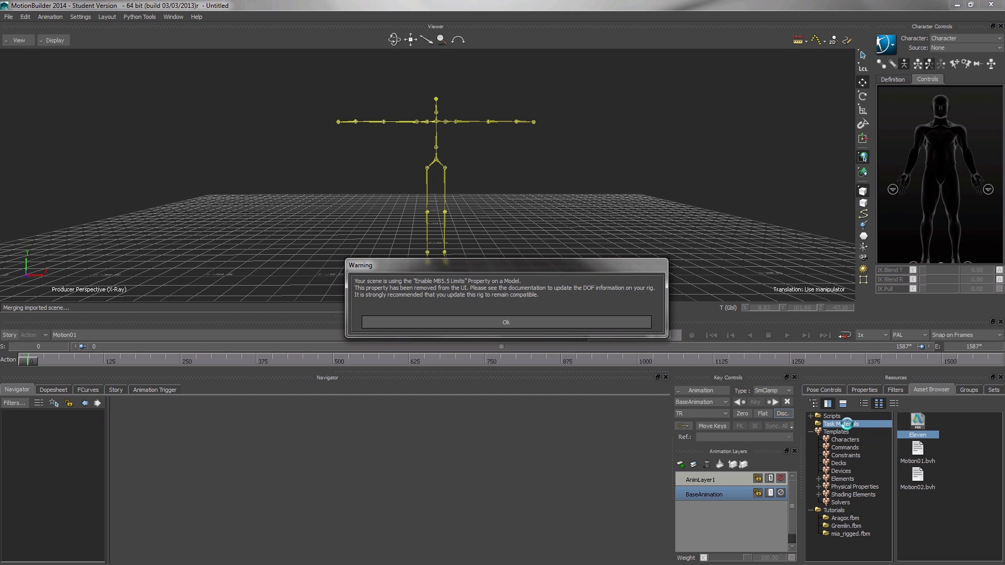
pyautogui.click(586, 321)
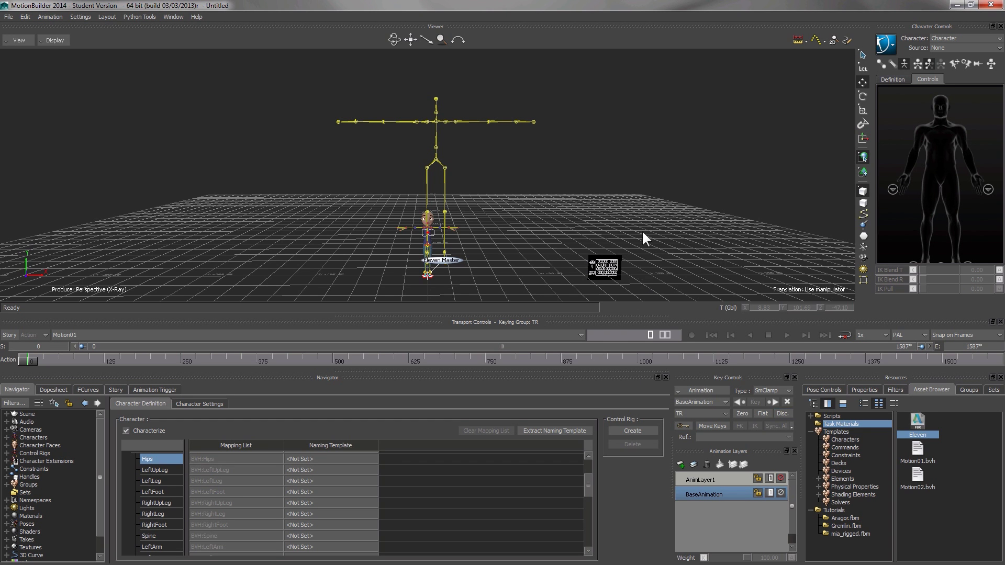
# - Make Actor1:Character Eleven the active character and reset all its character properties
pyautogui.click(966, 39)
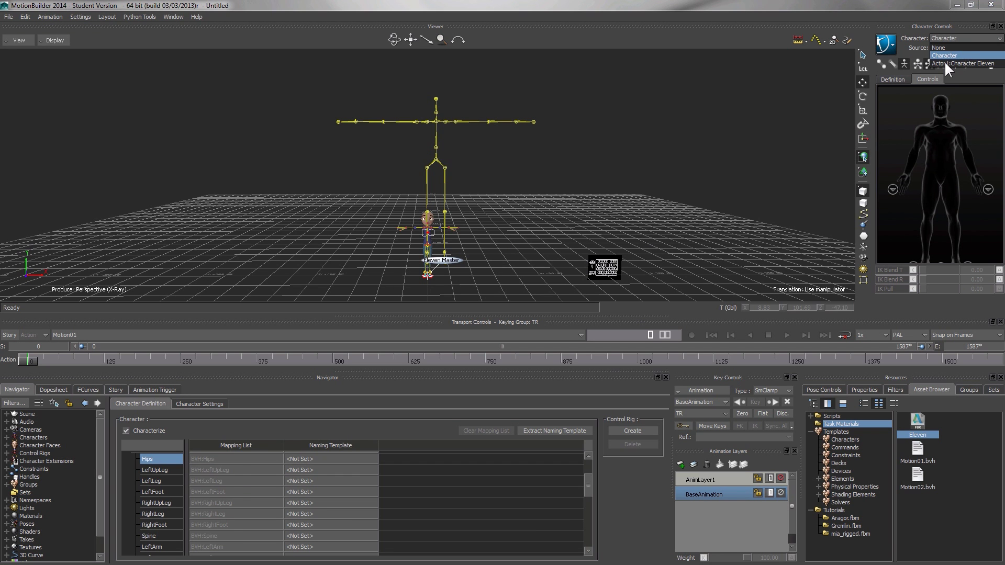
pyautogui.click(944, 61)
pyautogui.click(217, 401)
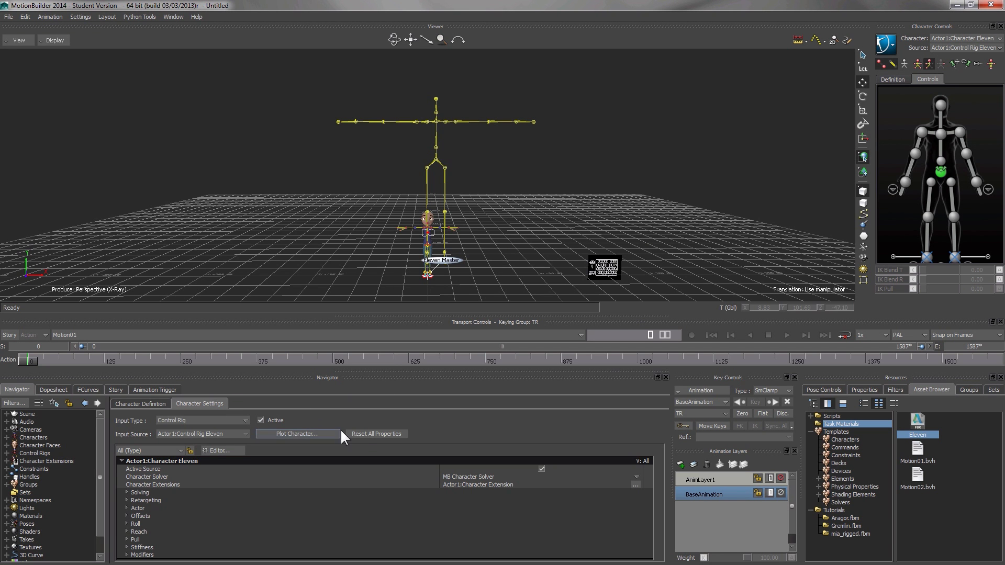
pyautogui.click(366, 434)
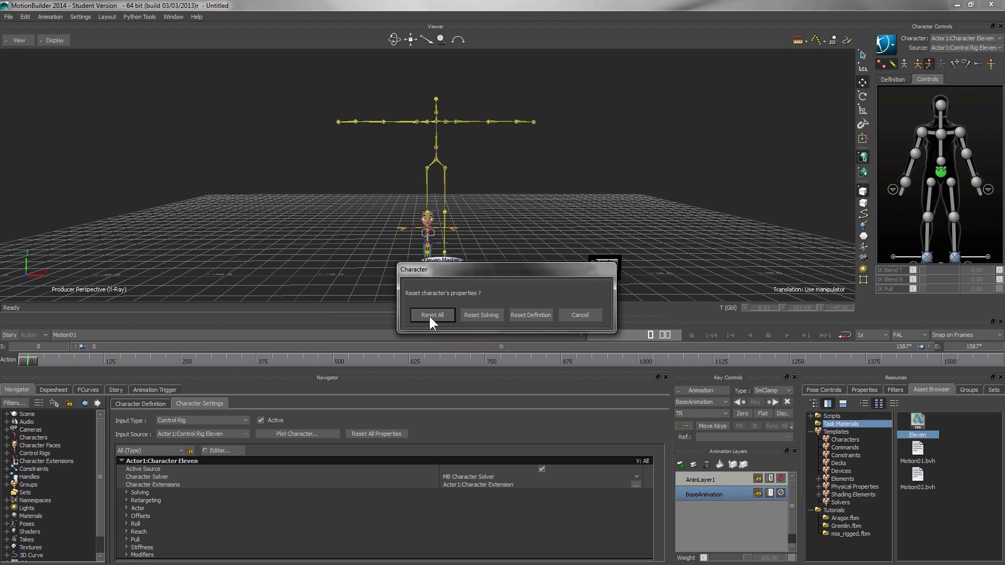
pyautogui.click(432, 315)
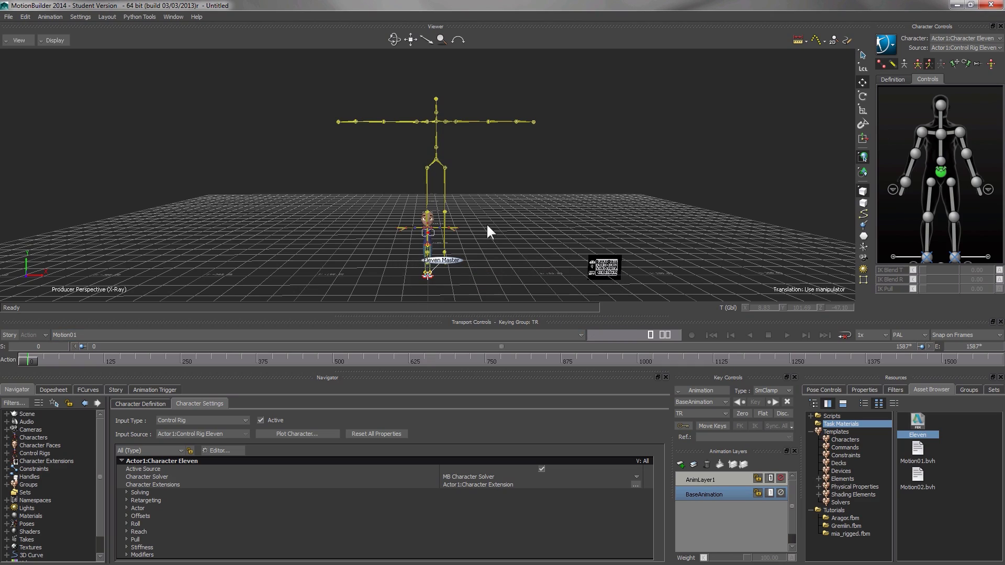
# - Set Eleven's Input Type to Character so it follows the skeleton, checking frame 9
pyautogui.moveTo(567, 207)
pyautogui.mouseDown(button='middle')
pyautogui.moveTo(460, 225)
pyautogui.moveTo(561, 164)
pyautogui.moveTo(489, 243)
pyautogui.moveTo(525, 194)
pyautogui.moveTo(507, 245)
pyautogui.moveTo(533, 190)
pyautogui.moveTo(537, 224)
pyautogui.moveTo(566, 210)
pyautogui.mouseUp(button='middle')
pyautogui.click(183, 422)
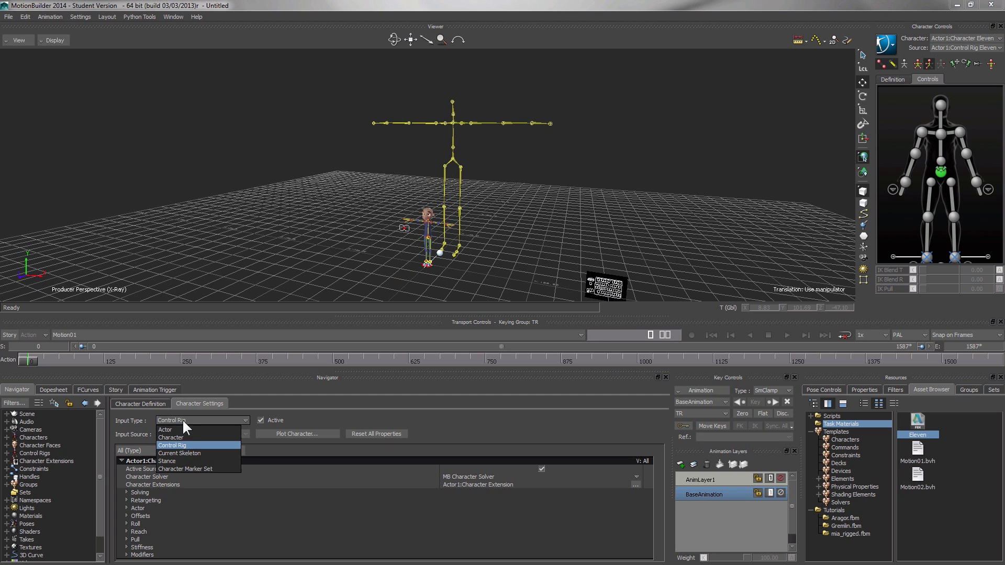
pyautogui.click(190, 438)
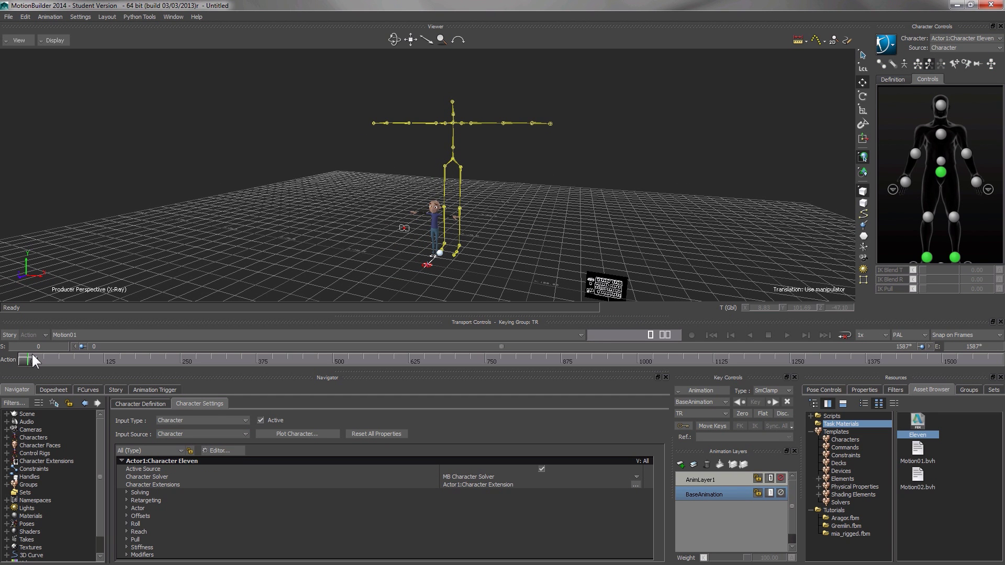
pyautogui.moveTo(26, 369)
pyautogui.mouseDown()
pyautogui.moveTo(337, 357)
pyautogui.moveTo(8, 369)
pyautogui.mouseUp()
# - Switch Character Controls to the skeleton Character, hide its skeleton, and dolly the camera toward Eleven
pyautogui.click(945, 41)
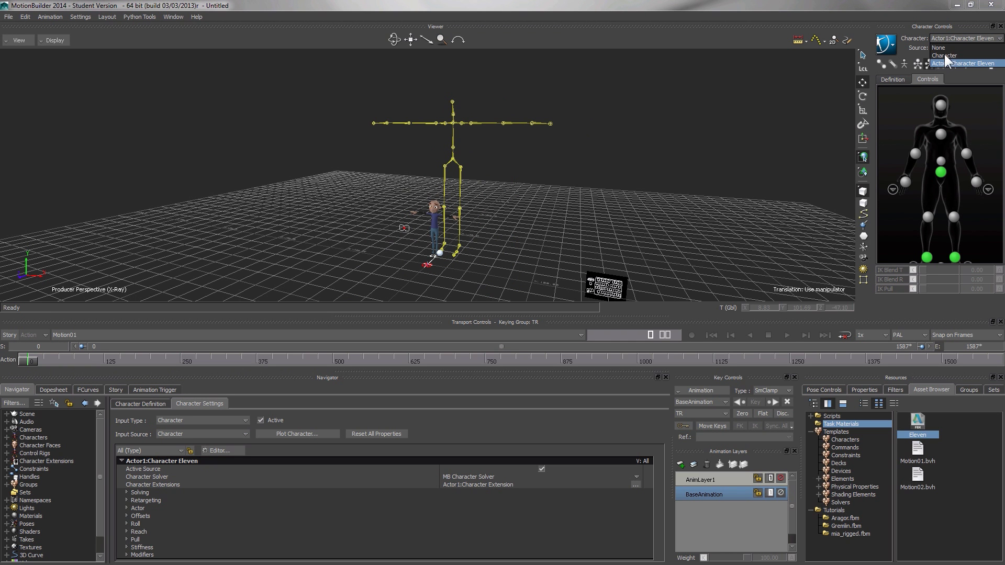
pyautogui.click(945, 55)
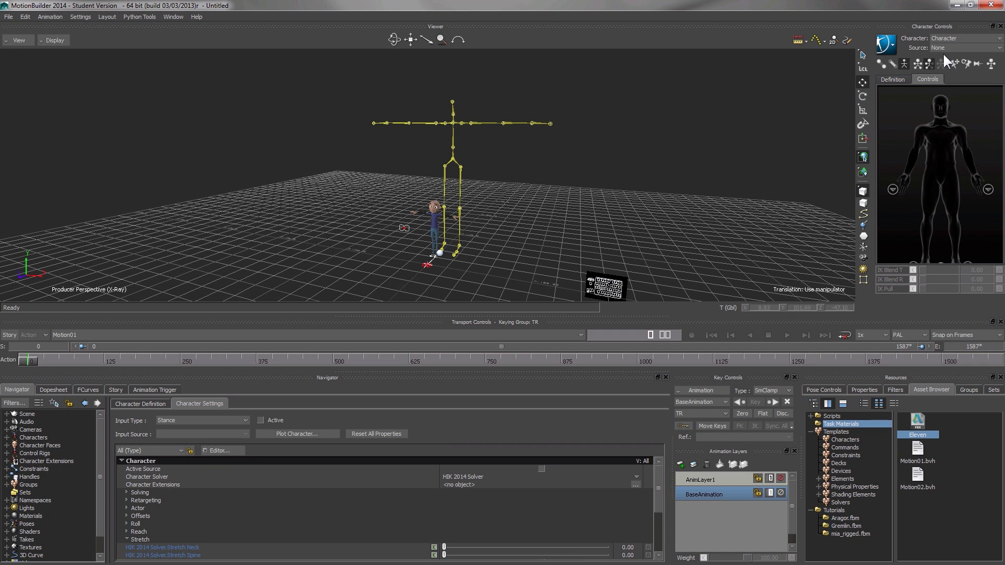
pyautogui.click(886, 45)
pyautogui.moveTo(903, 119)
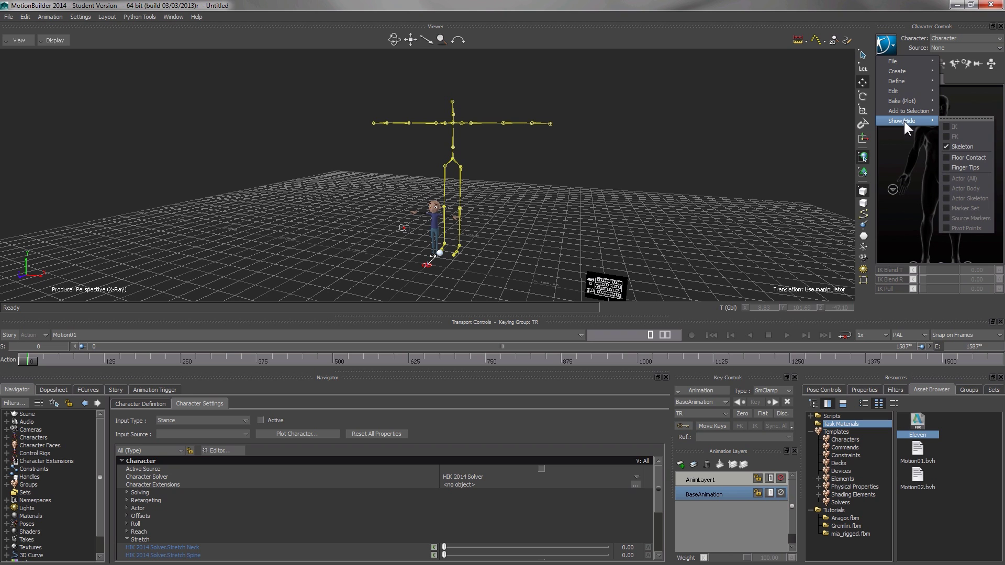
pyautogui.click(969, 146)
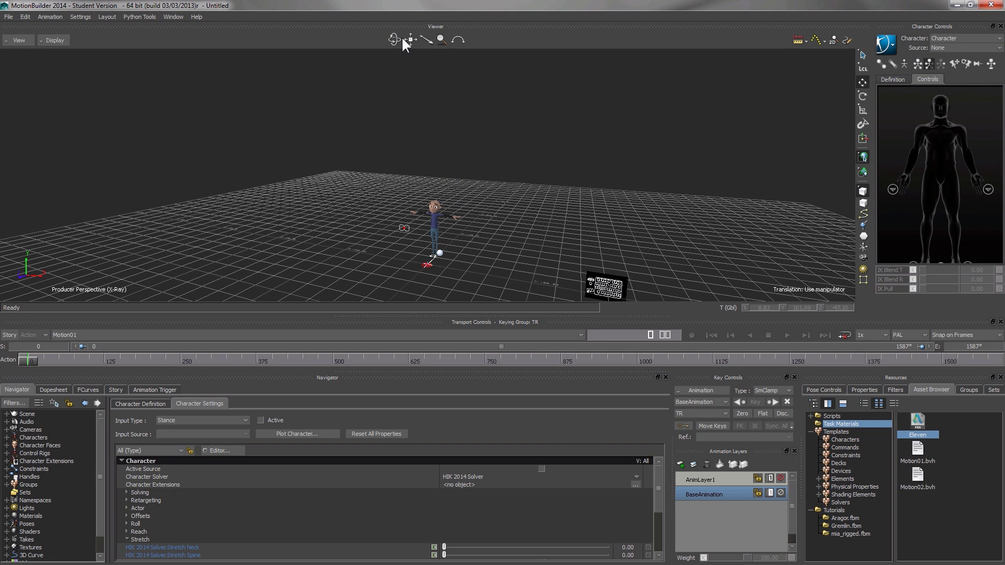
pyautogui.moveTo(413, 42); pyautogui.dragTo(343, 169)
pyautogui.click(952, 39)
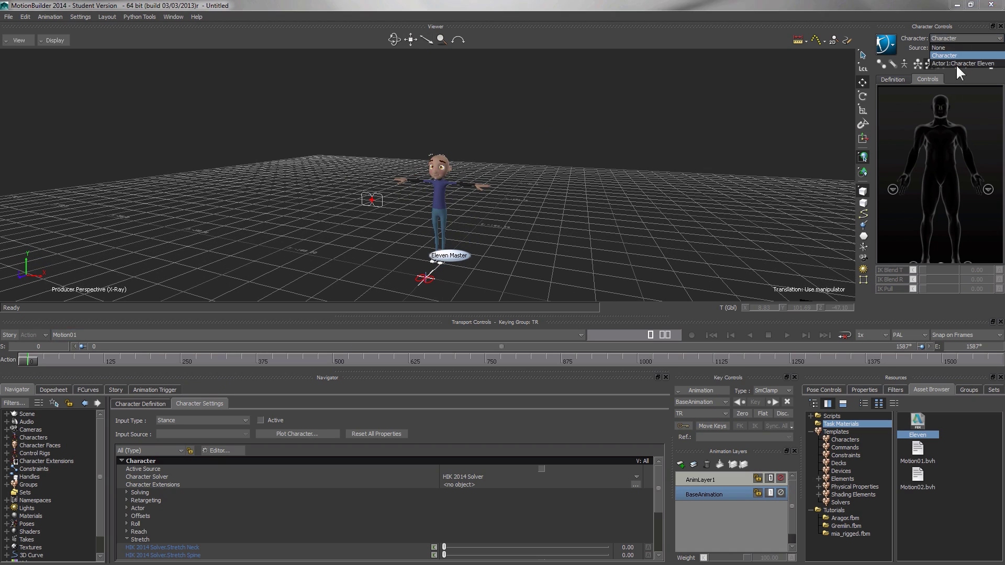
# - Make Actor1:Character Eleven active again and scrub the timeline to check its pose
pyautogui.click(940, 63)
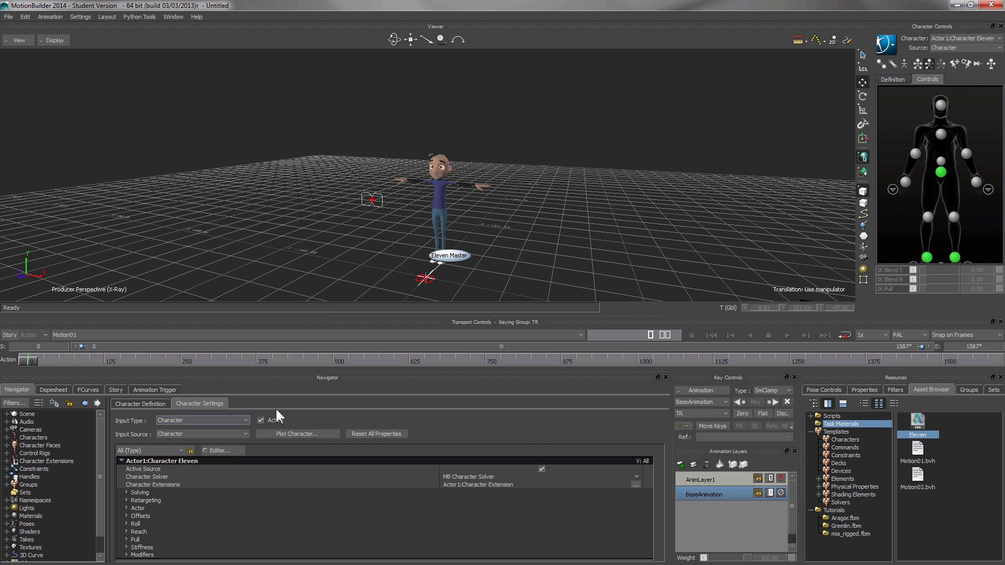
pyautogui.click(138, 405)
pyautogui.click(193, 404)
pyautogui.moveTo(32, 364); pyautogui.dragTo(3, 374)
# - Plot Eleven's animation onto a new control rig with Bake (plot) to Control Rig
pyautogui.click(291, 435)
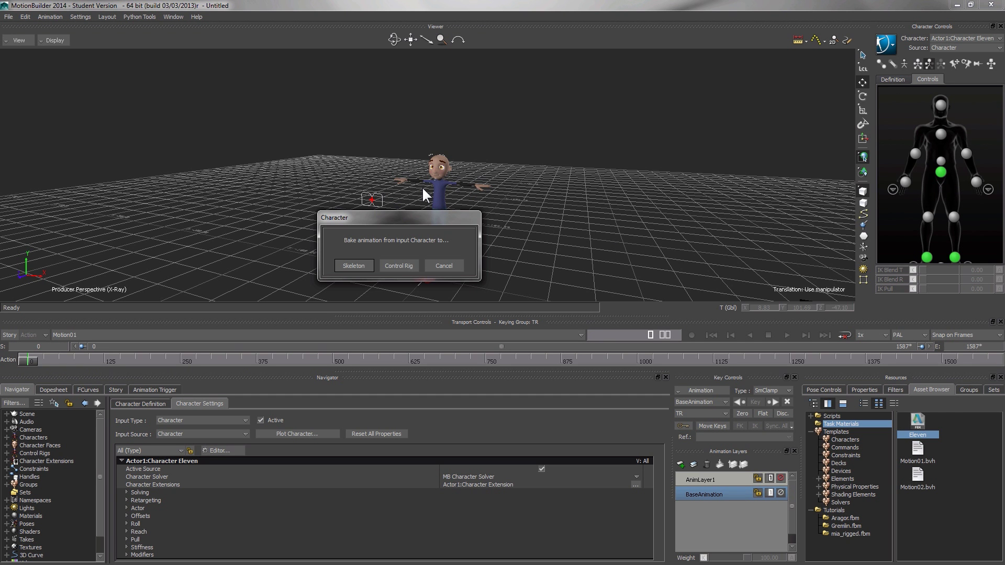
pyautogui.click(409, 267)
pyautogui.moveTo(531, 198); pyautogui.dragTo(498, 189)
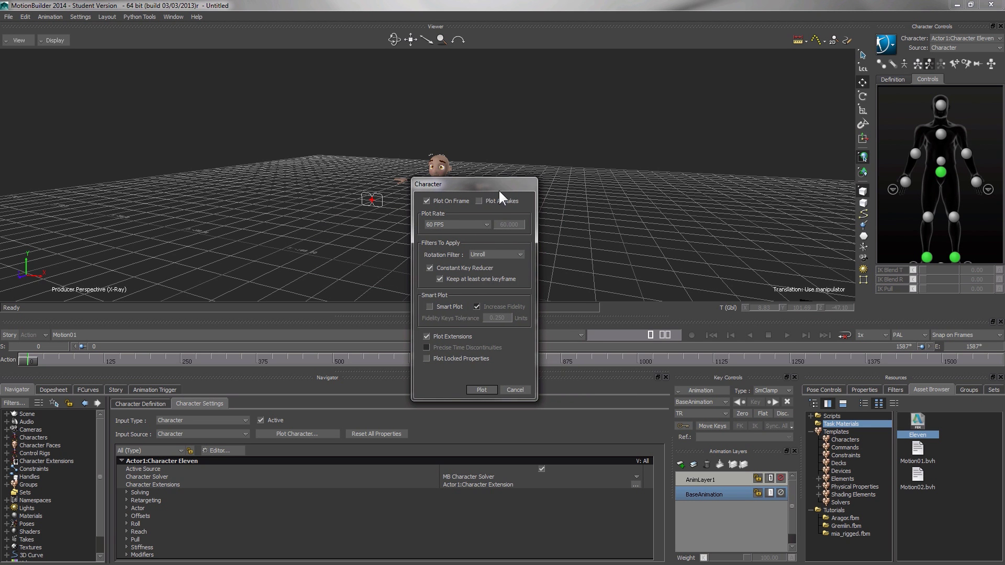
pyautogui.click(481, 391)
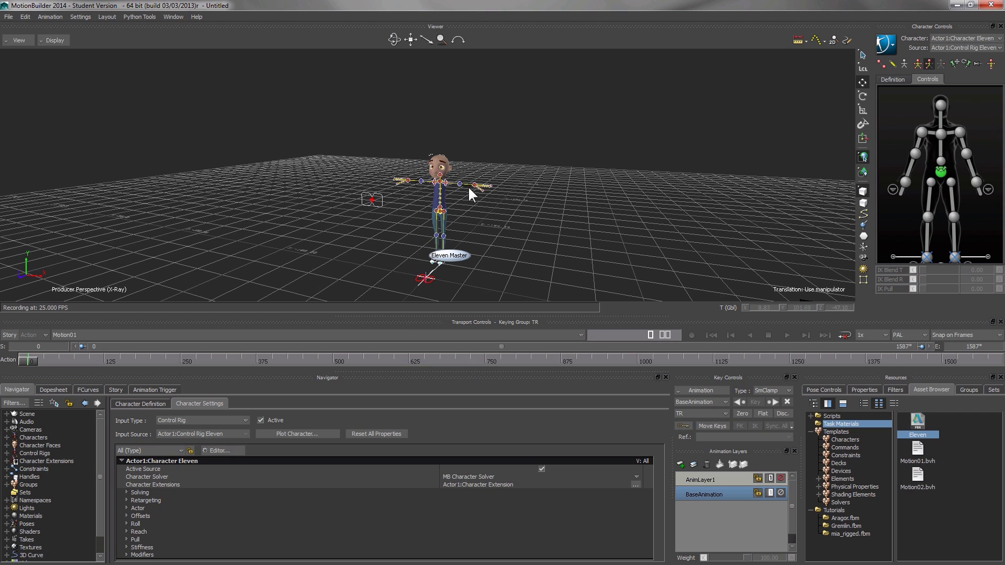
pyautogui.keyDown('ctrl'); pyautogui.keyDown('shift'); pyautogui.moveTo(468, 186); pyautogui.dragTo(454, 81); pyautogui.keyUp('shift'); pyautogui.keyUp('ctrl')
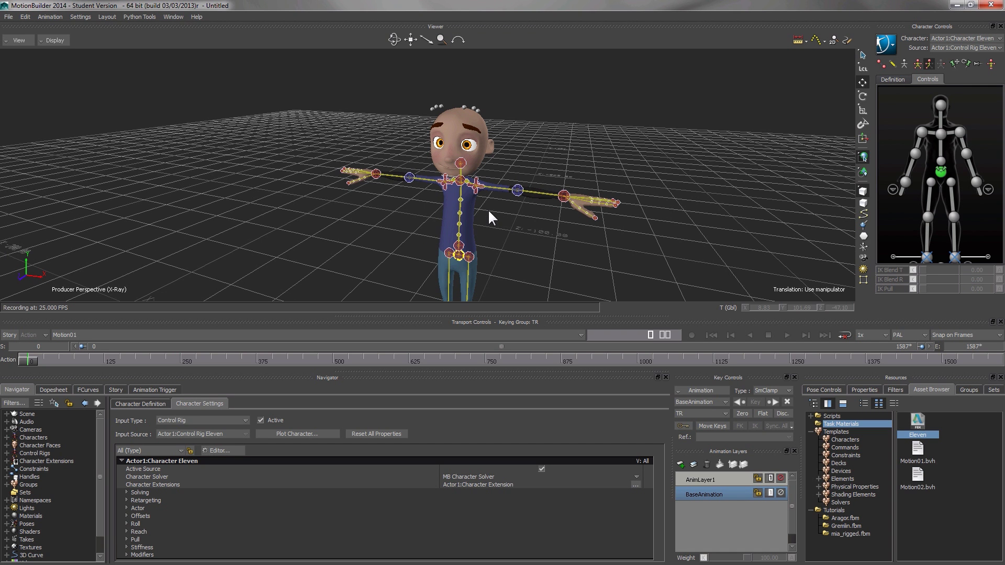
# - Toggle X-Ray display on Eleven and scrub the animation to around frame 195
pyautogui.click(57, 39)
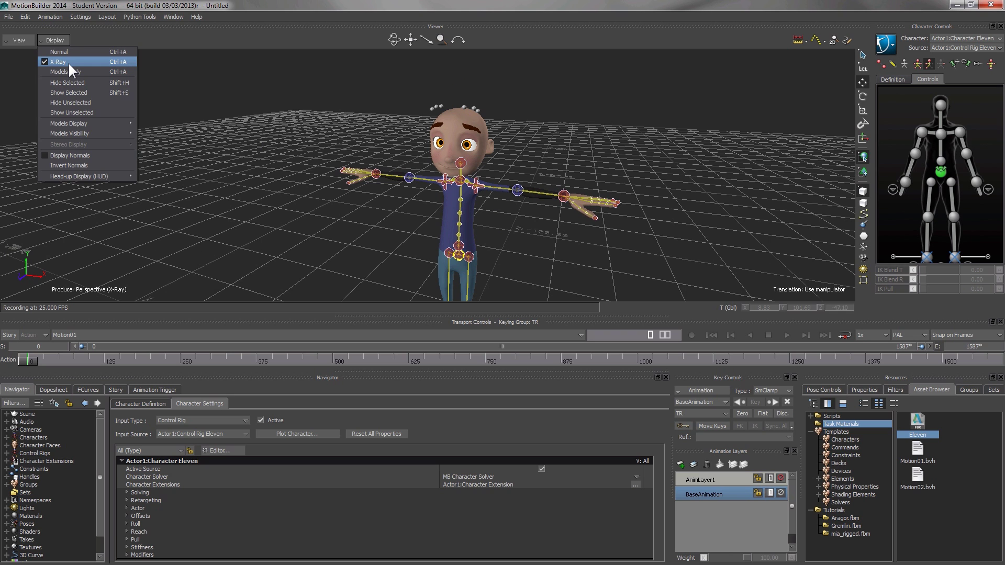
pyautogui.click(55, 40)
pyautogui.click(52, 39)
pyautogui.click(51, 39)
pyautogui.click(51, 38)
pyautogui.click(61, 61)
pyautogui.keyDown('ctrl'); pyautogui.keyDown('shift'); pyautogui.moveTo(527, 241); pyautogui.dragTo(555, 270); pyautogui.keyUp('shift'); pyautogui.keyUp('ctrl')
pyautogui.moveTo(411, 40); pyautogui.dragTo(427, 68)
pyautogui.moveTo(32, 364); pyautogui.dragTo(144, 359)
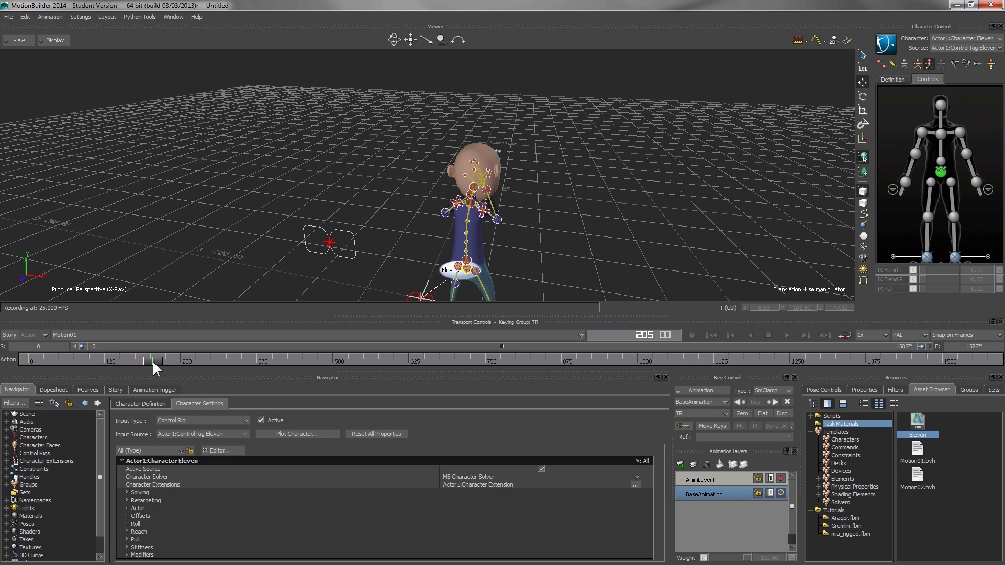
pyautogui.moveTo(152, 361)
pyautogui.mouseDown()
pyautogui.moveTo(131, 363)
pyautogui.moveTo(148, 362)
pyautogui.moveTo(136, 368)
pyautogui.mouseUp()
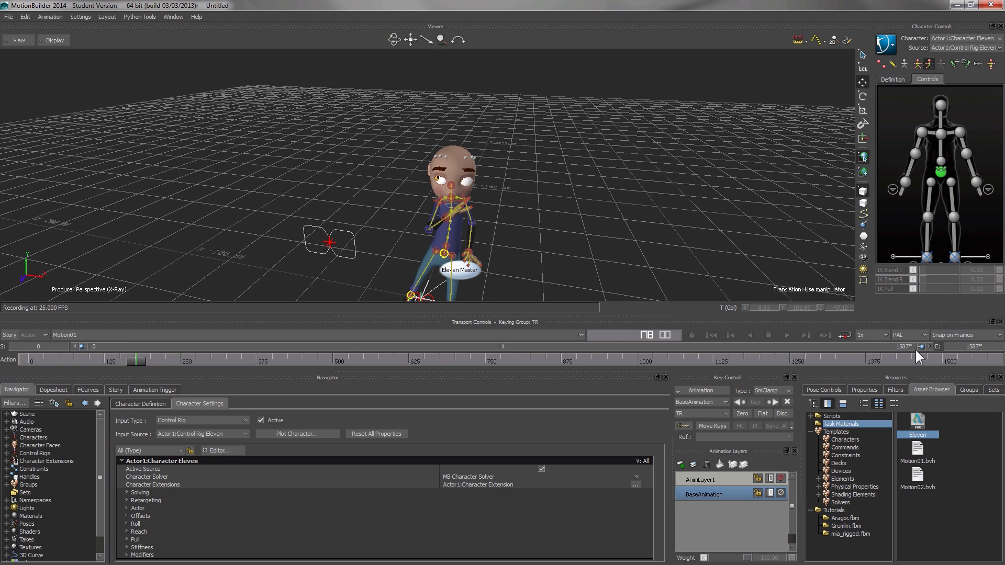
# - Narrow the visible timeline range to frames 69–489 and step to frame 177
pyautogui.moveTo(920, 347); pyautogui.dragTo(374, 356)
pyautogui.moveTo(84, 346); pyautogui.dragTo(146, 357)
pyautogui.moveTo(243, 346); pyautogui.dragTo(214, 346)
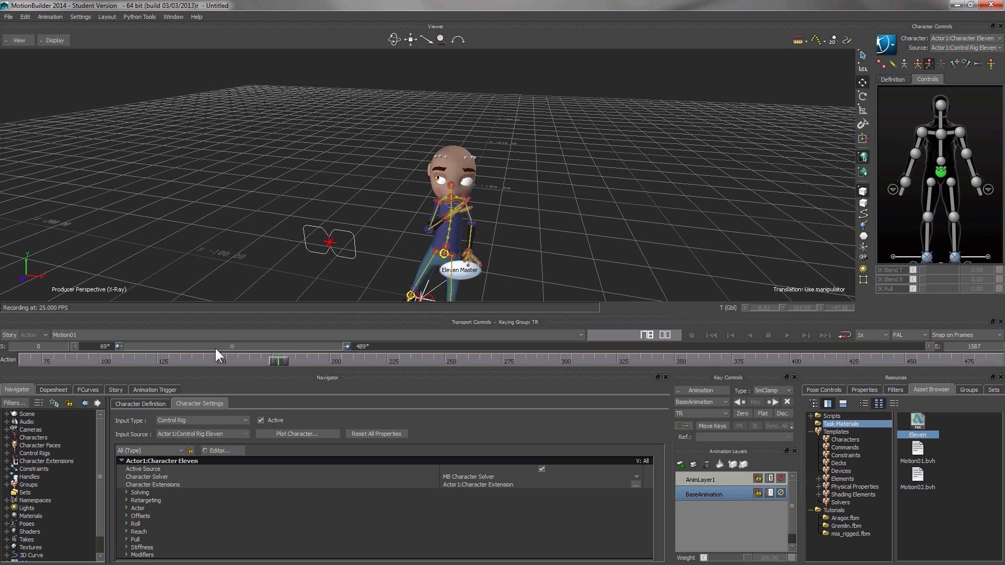
pyautogui.moveTo(424, 41); pyautogui.dragTo(252, 303)
pyautogui.moveTo(281, 360); pyautogui.dragTo(238, 386)
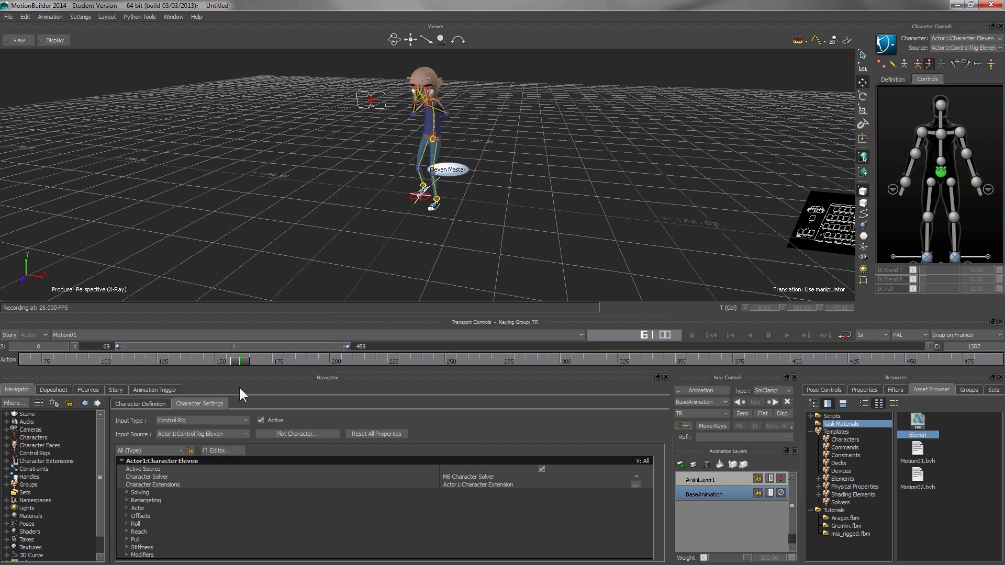
# - In the Dopesheet, scrub to frame 157 and lock the BaseAnimation layer
pyautogui.click(53, 390)
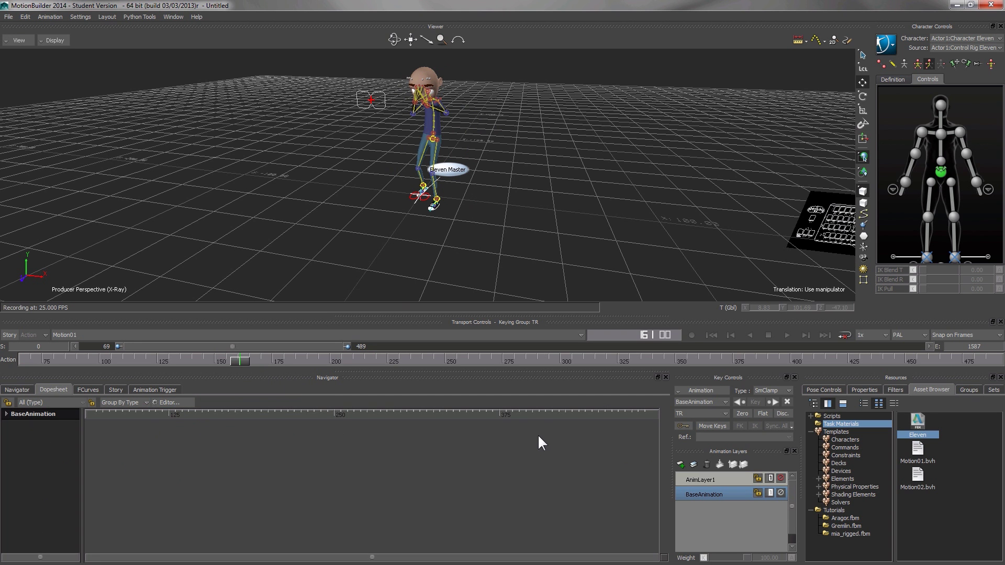
pyautogui.moveTo(244, 361); pyautogui.dragTo(229, 360)
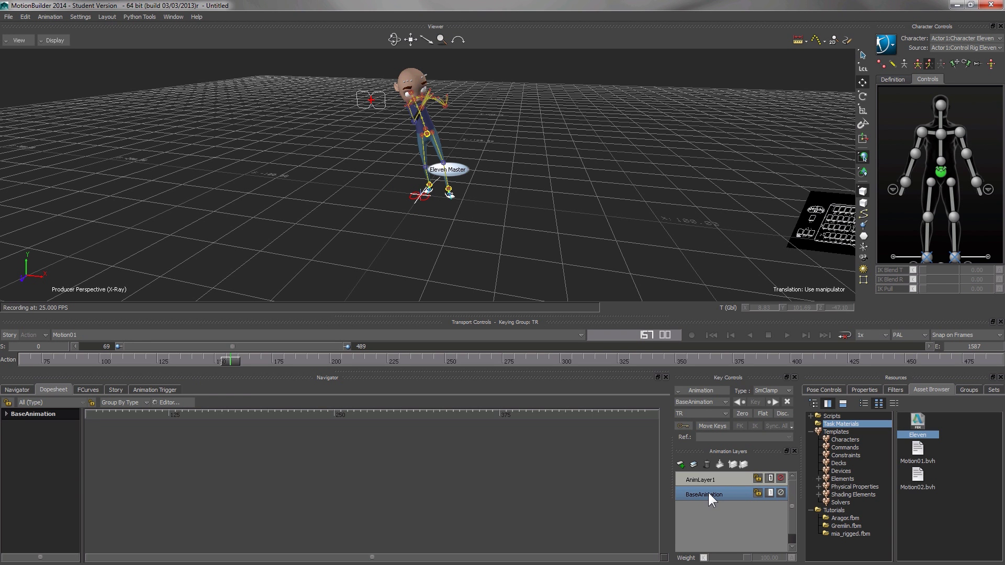
pyautogui.click(758, 493)
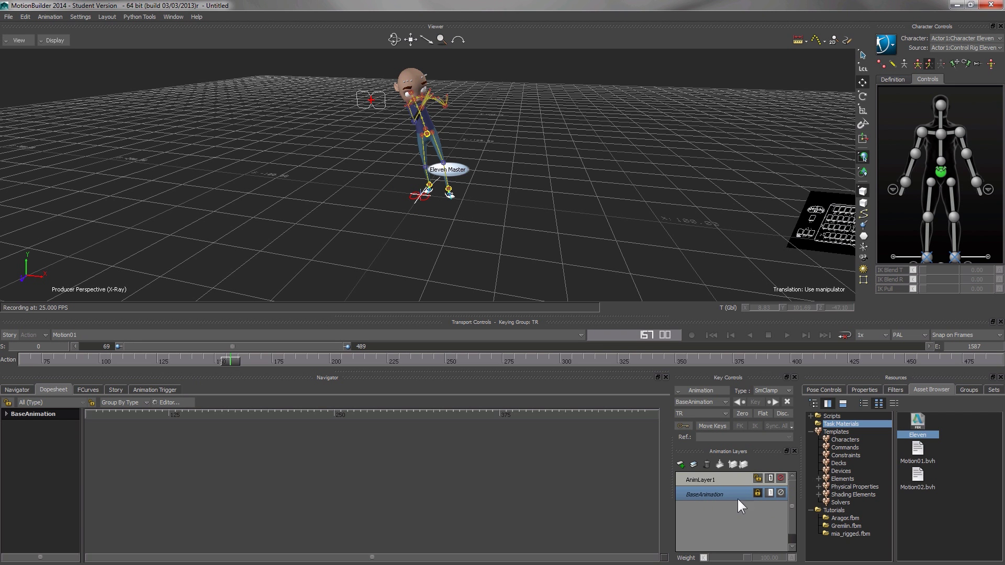
# - Make AnimLayer1 the active layer and rename it to AddonAnimation
pyautogui.click(710, 481)
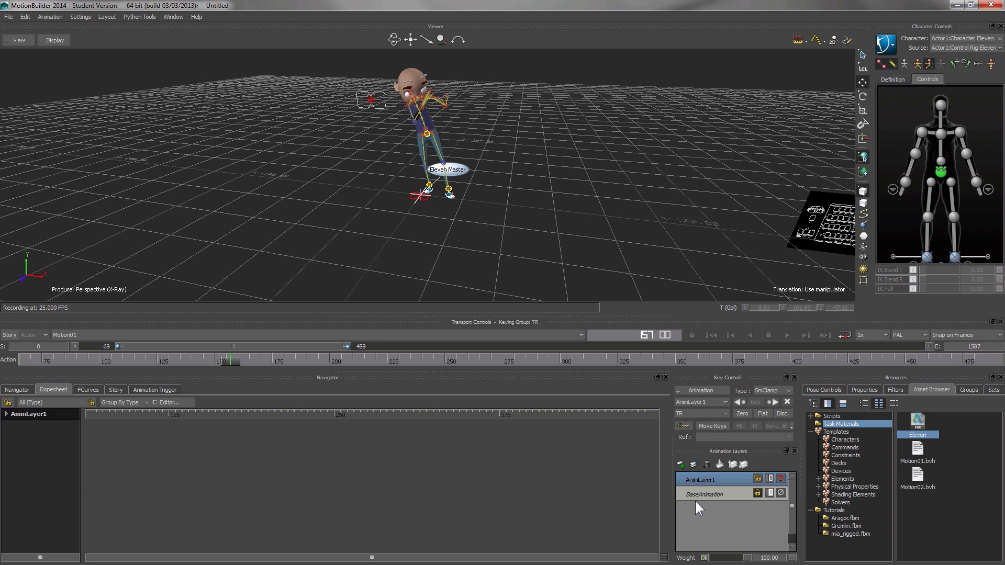
pyautogui.rightClick(739, 479)
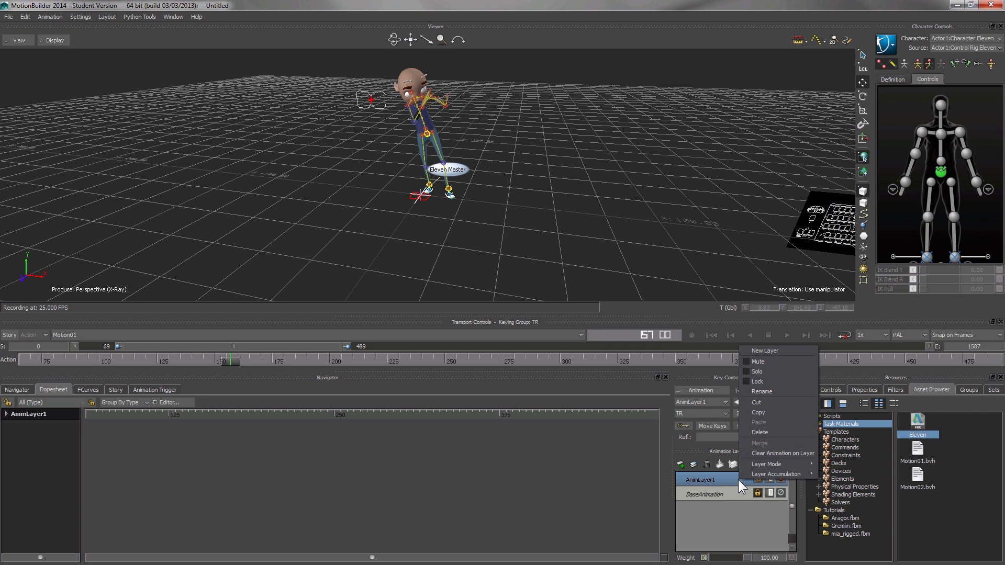
pyautogui.click(772, 389)
pyautogui.write('AddonAnimation')
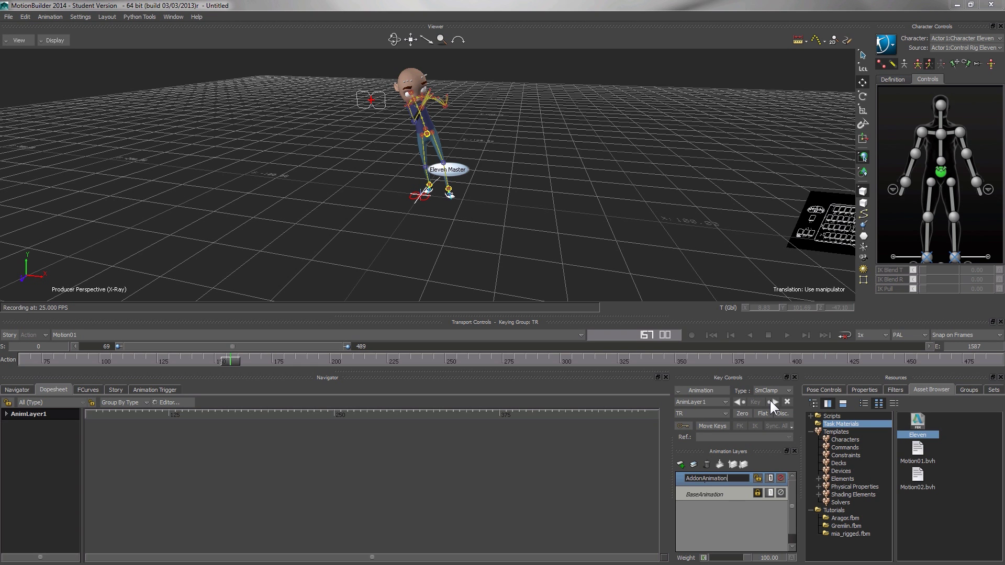
pyautogui.press('Return')
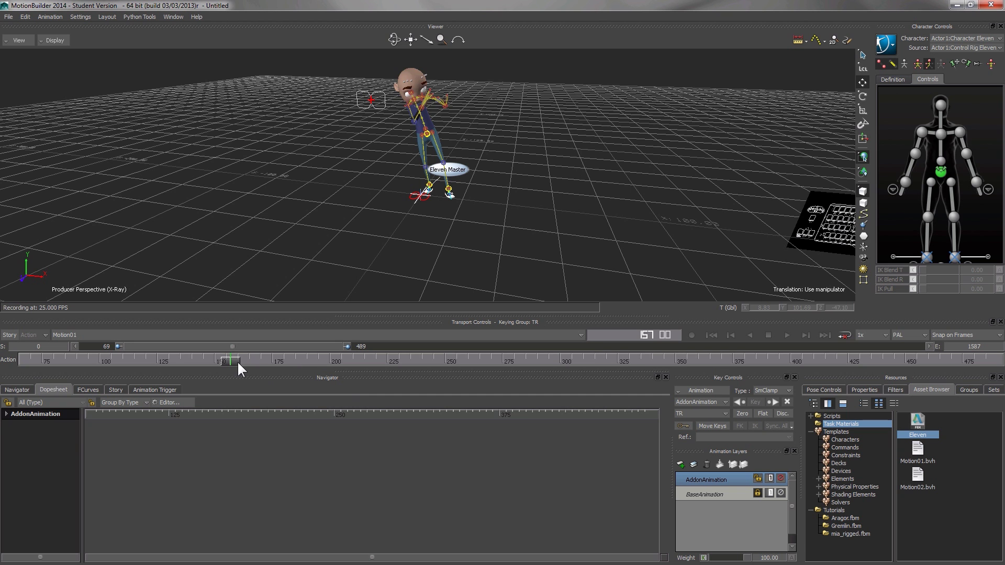
pyautogui.moveTo(238, 360); pyautogui.dragTo(276, 403)
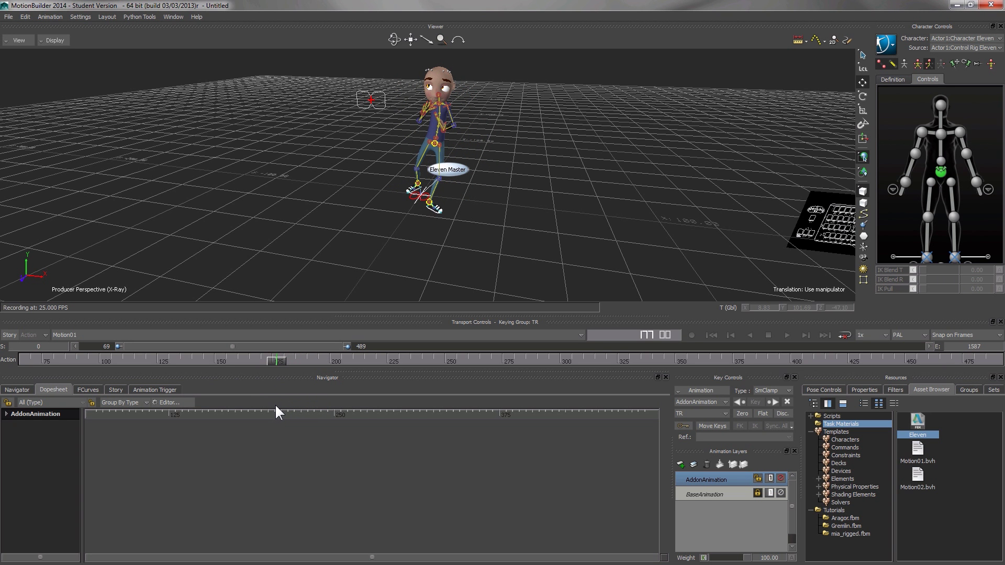
# - Select the right ankle effector and key it at frames 177 and 199 with Key at time
pyautogui.click(417, 186)
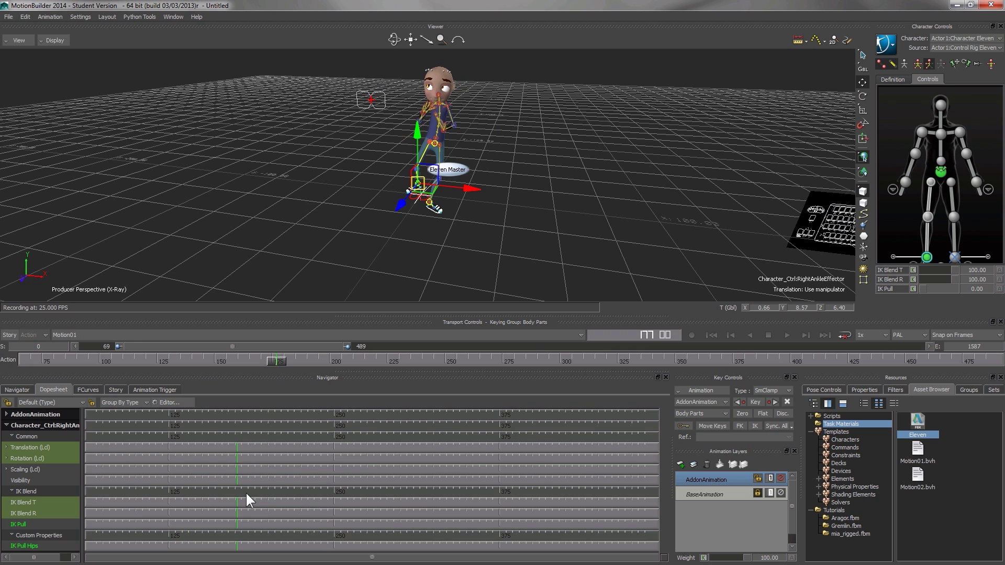
pyautogui.rightClick(237, 466)
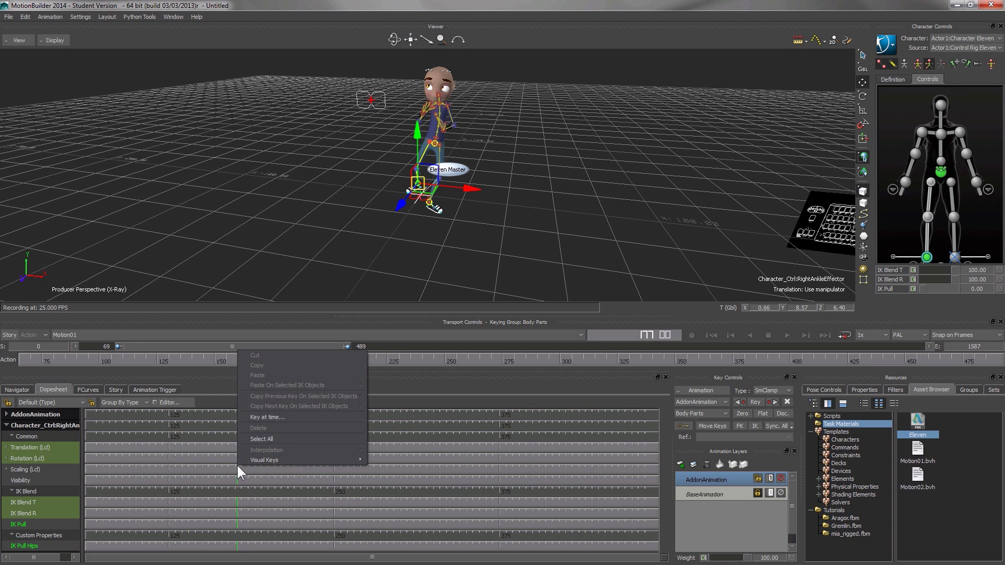
pyautogui.click(257, 416)
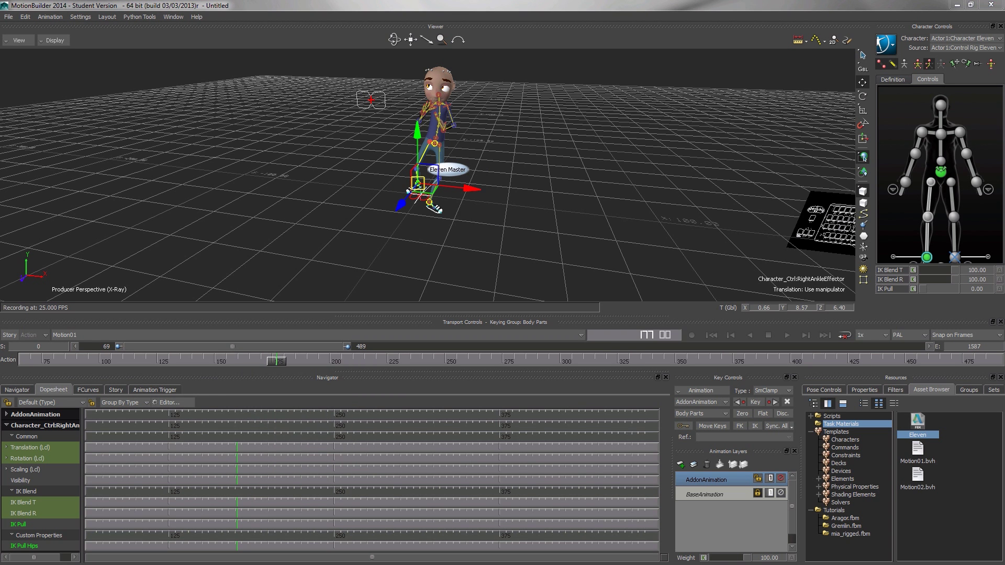
pyautogui.click(275, 478)
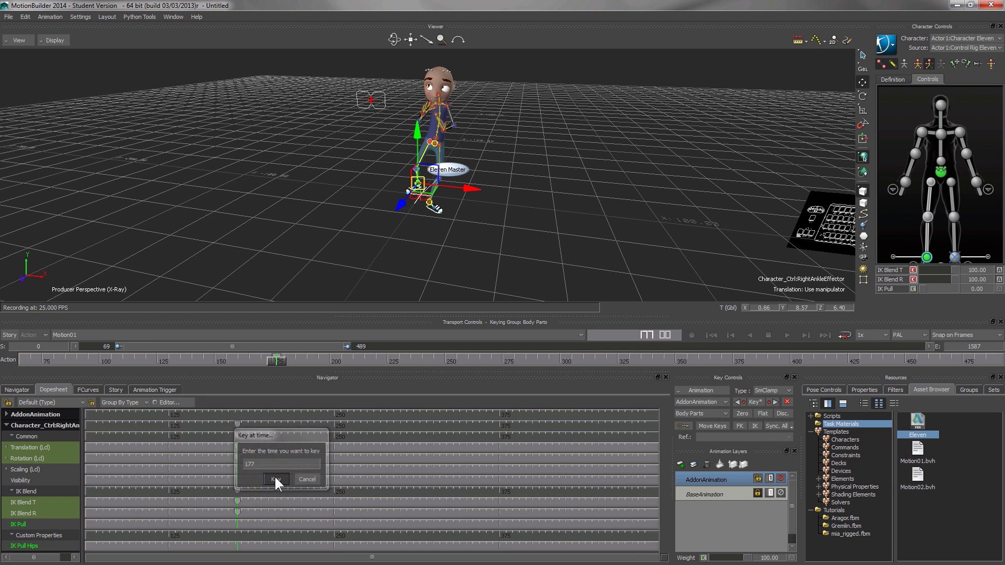
pyautogui.moveTo(276, 361); pyautogui.dragTo(327, 366)
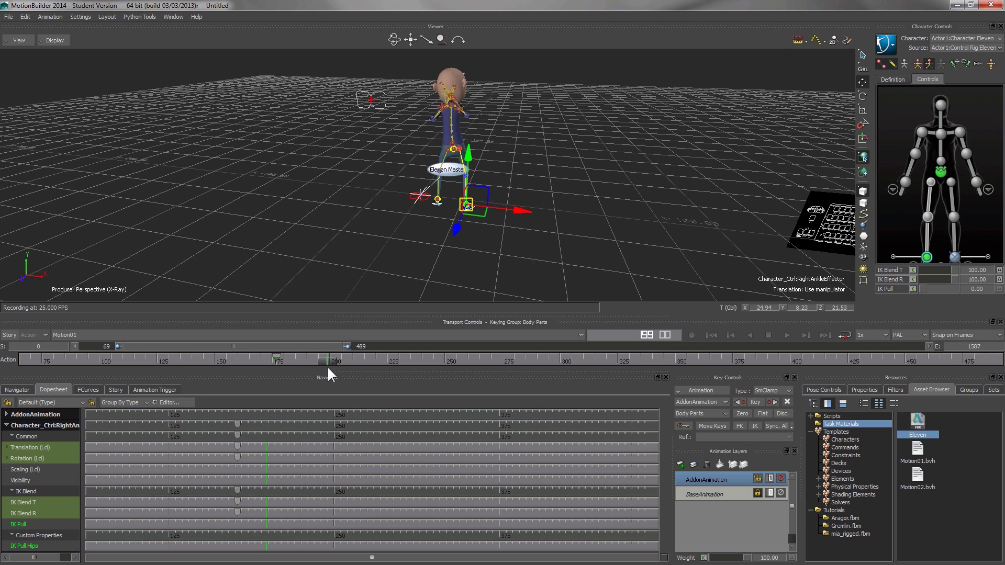
pyautogui.rightClick(266, 456)
pyautogui.click(302, 407)
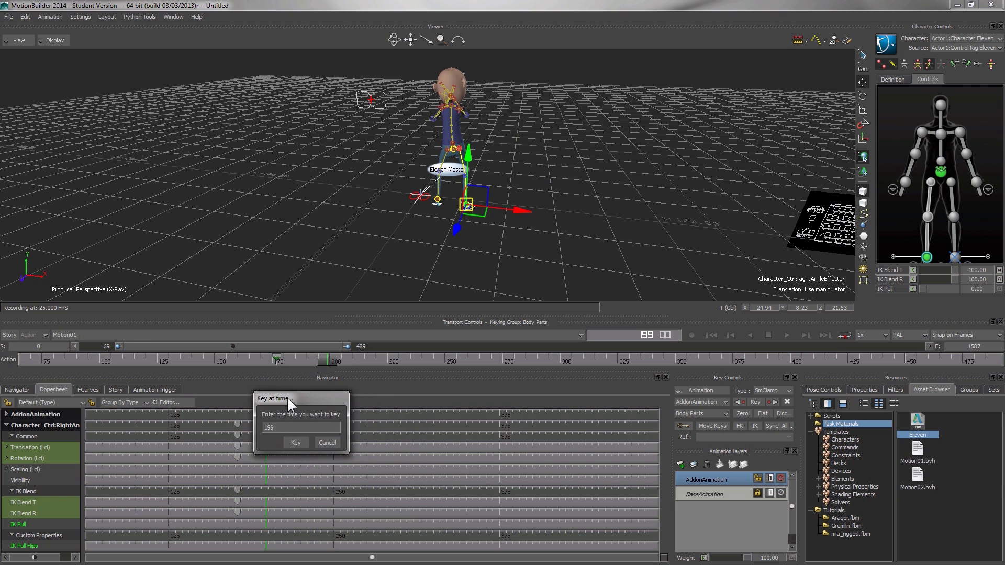
pyautogui.click(307, 439)
pyautogui.moveTo(329, 358); pyautogui.dragTo(303, 366)
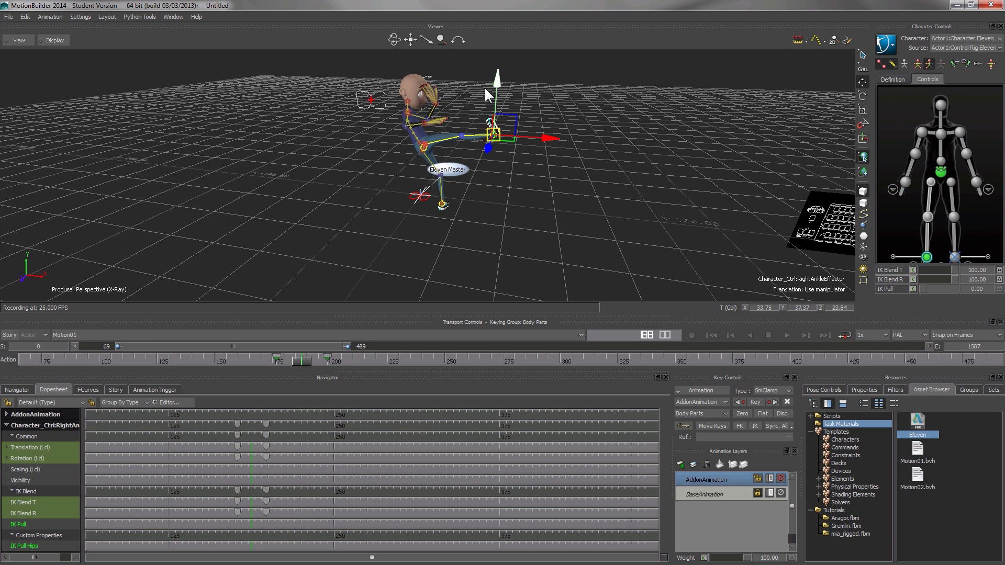
# - Raise the right foot up toward the head and rotate it about Z into a kick pose
pyautogui.moveTo(491, 78); pyautogui.dragTo(486, 56)
pyautogui.moveTo(540, 111); pyautogui.dragTo(504, 175)
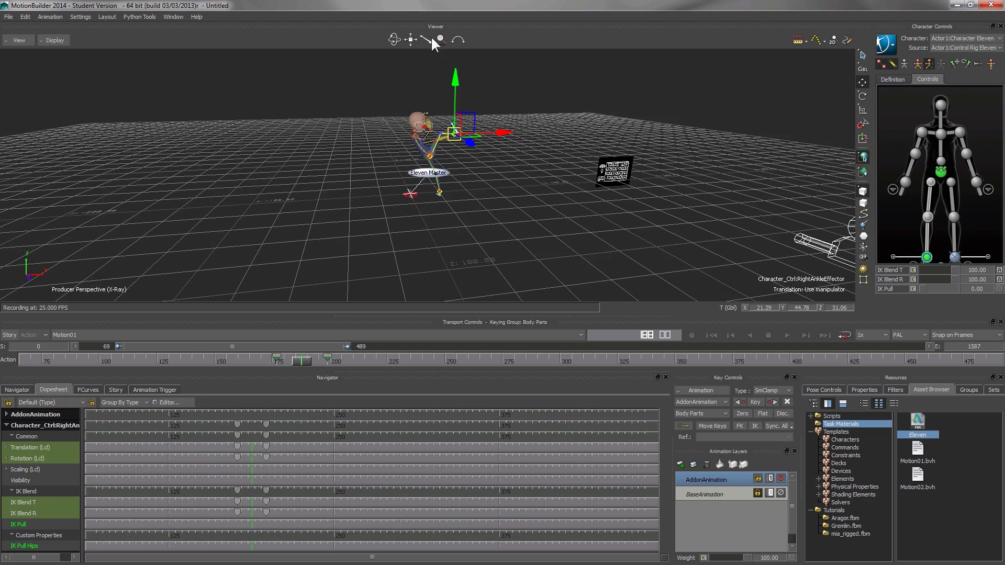
pyautogui.moveTo(410, 39); pyautogui.dragTo(414, 42)
pyautogui.keyDown('shift'); pyautogui.moveTo(448, 119); pyautogui.dragTo(487, 157); pyautogui.keyUp('shift')
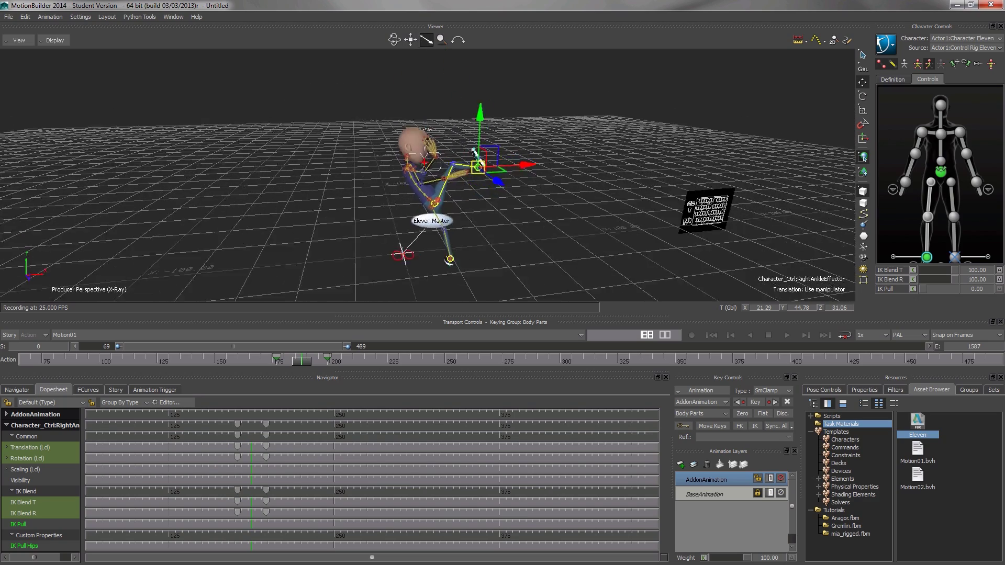
pyautogui.moveTo(503, 110); pyautogui.dragTo(500, 90)
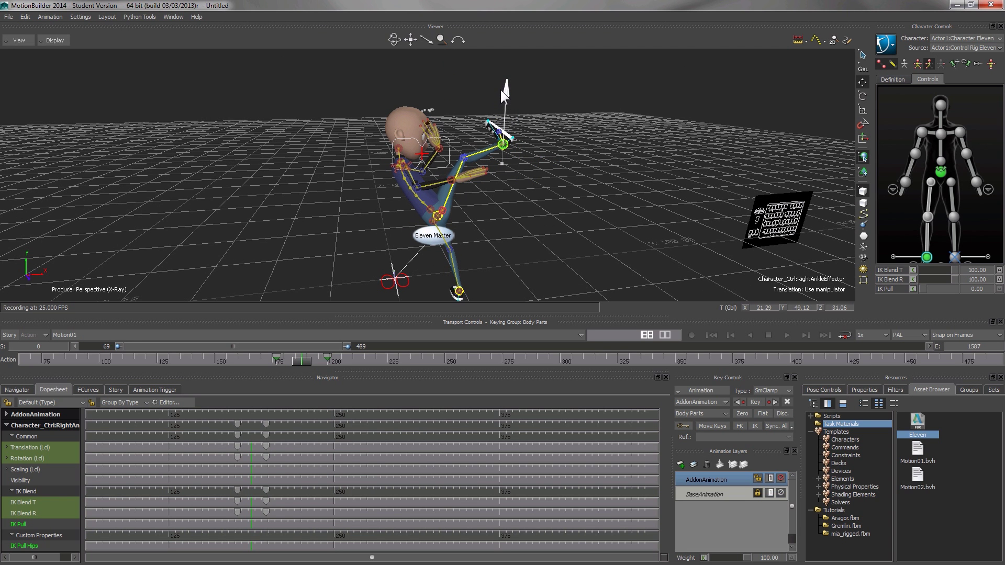
pyautogui.press('e')
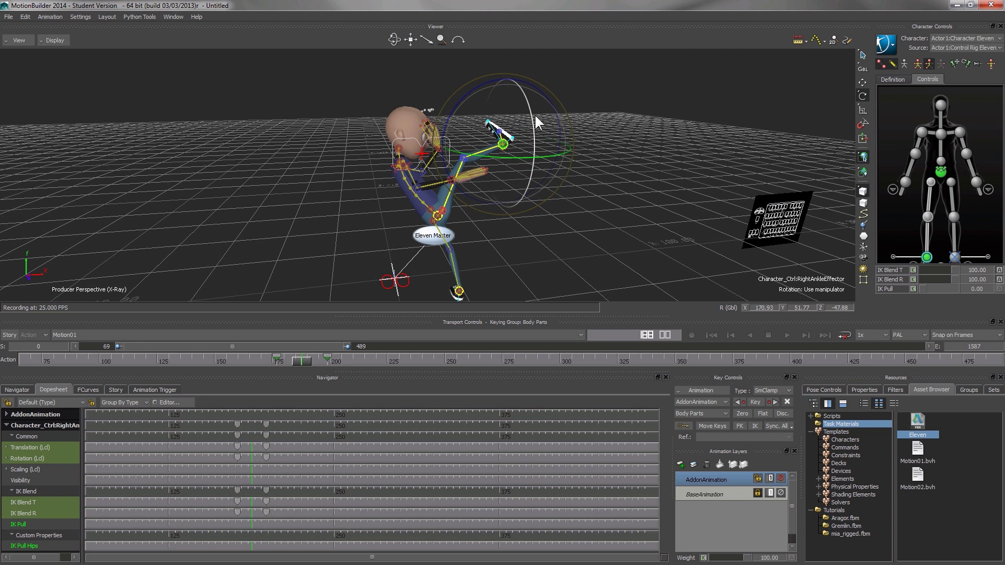
pyautogui.moveTo(545, 92); pyautogui.dragTo(568, 127)
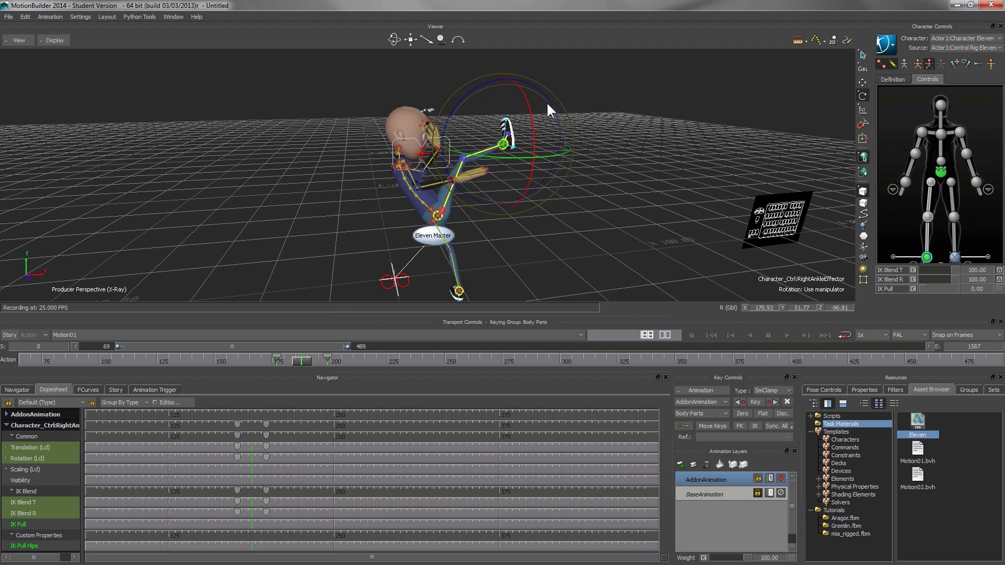
# - Key the raised kick pose on the right ankle effector at frame 188
pyautogui.rightClick(253, 447)
pyautogui.click(289, 514)
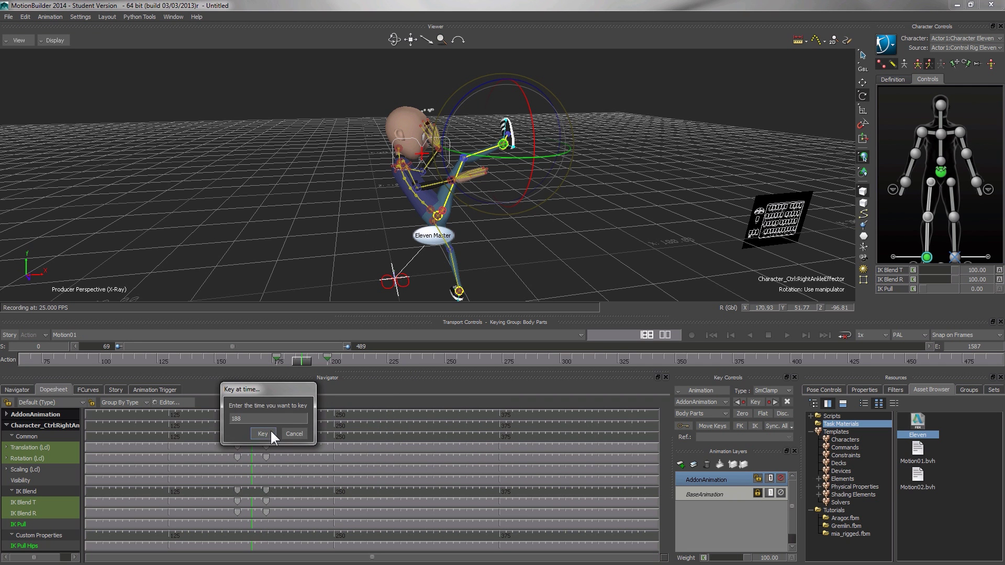
pyautogui.click(269, 432)
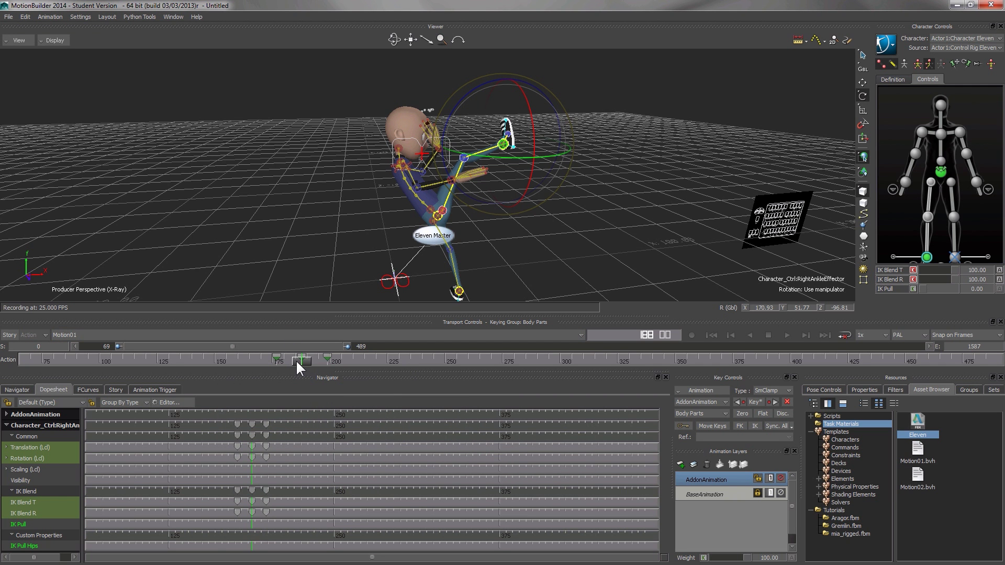
pyautogui.moveTo(297, 360); pyautogui.dragTo(253, 355)
pyautogui.click(783, 332)
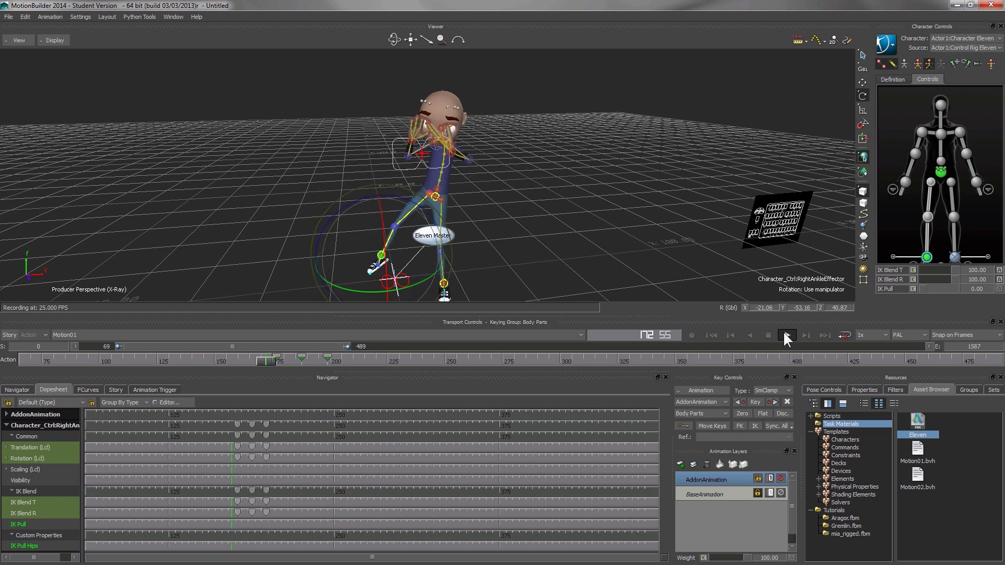
pyautogui.click(750, 335)
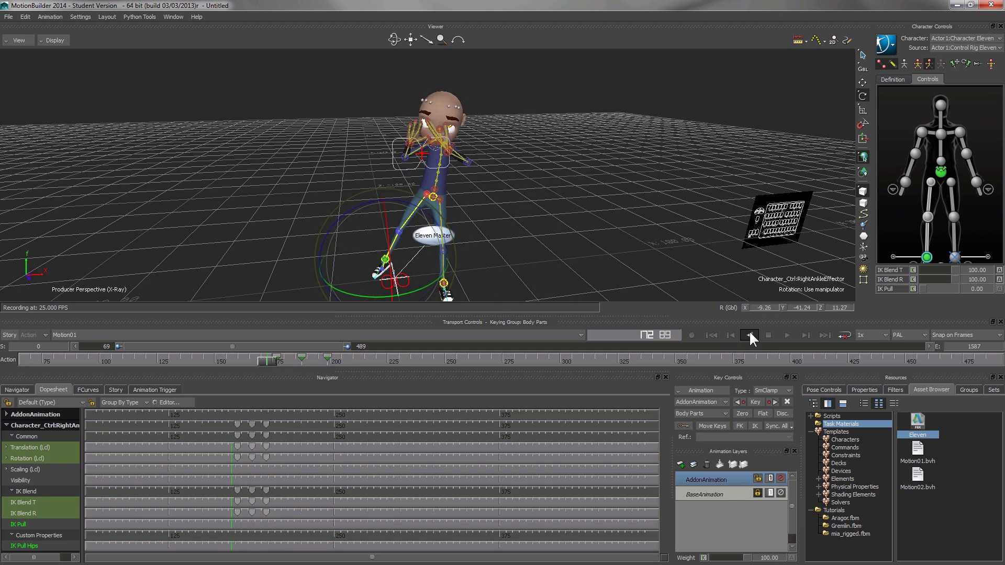
pyautogui.click(764, 335)
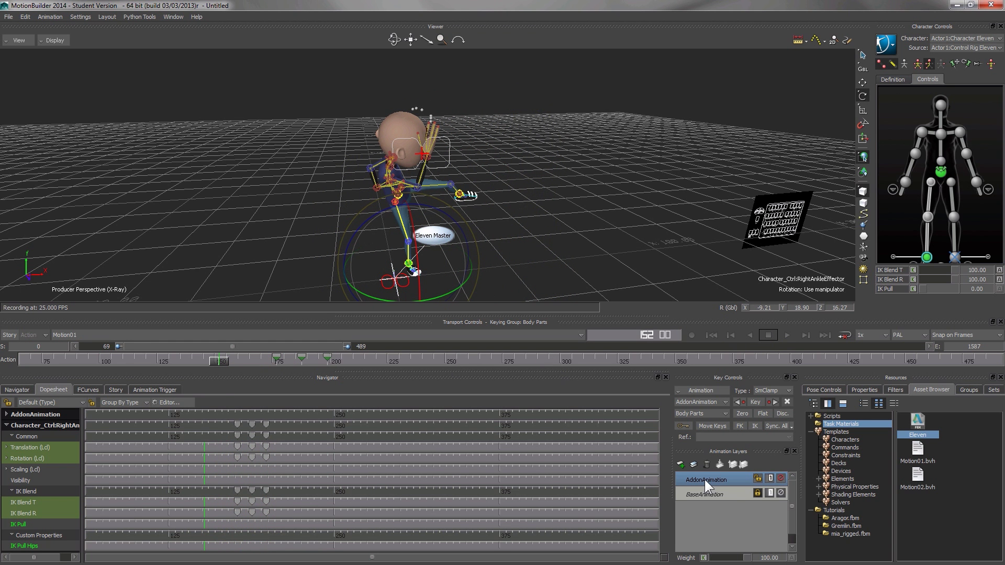
pyautogui.click(781, 479)
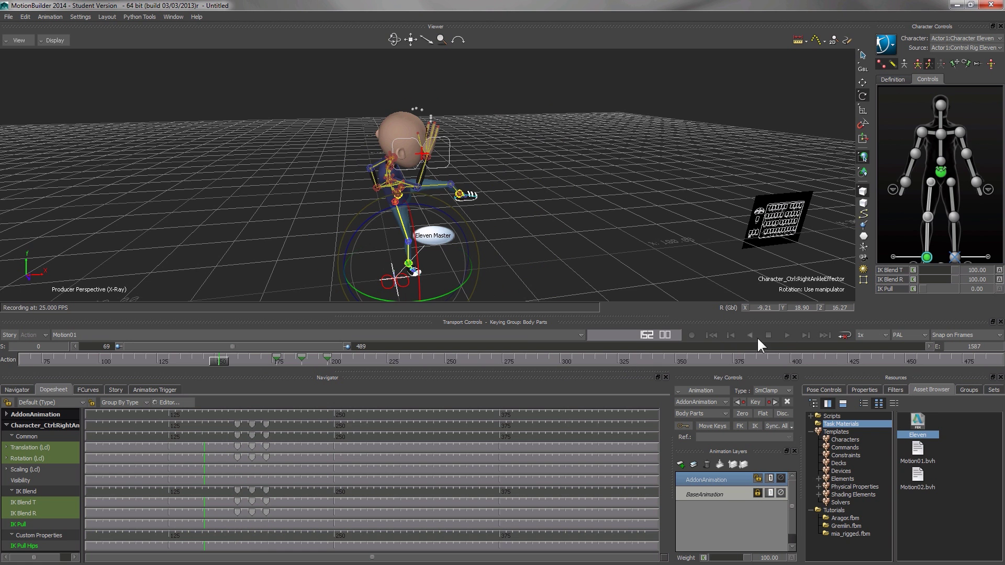
pyautogui.click(787, 333)
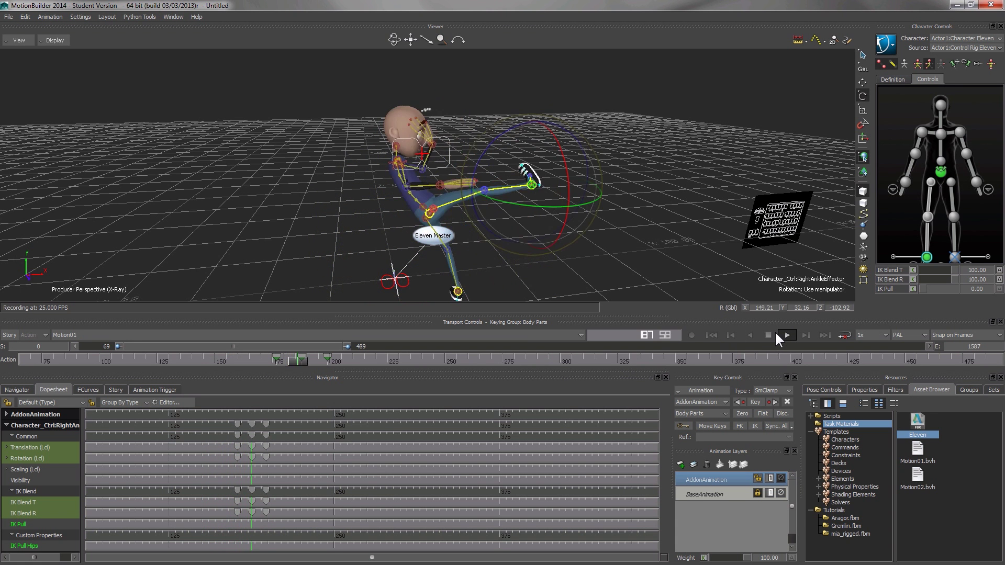
pyautogui.click(750, 335)
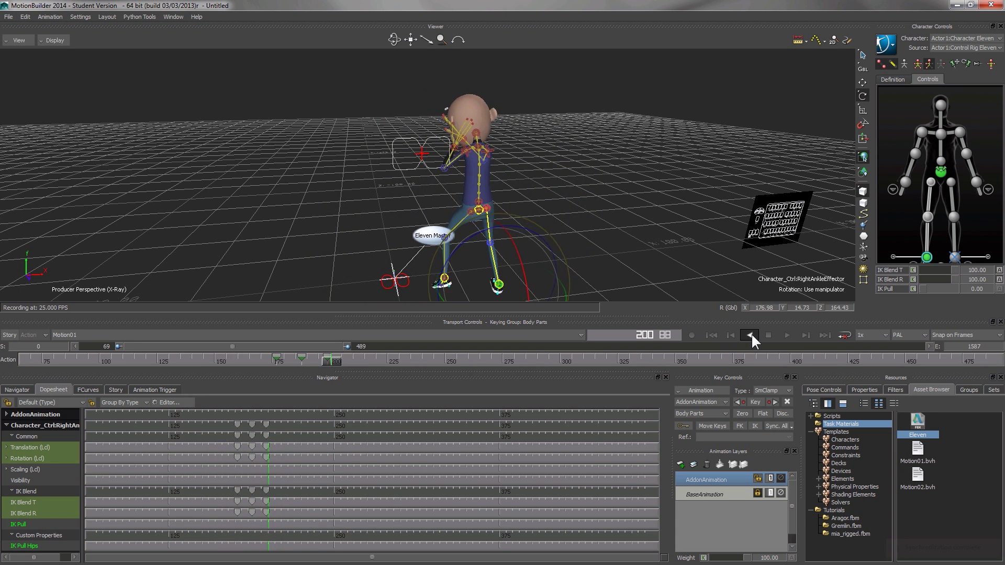
pyautogui.click(787, 335)
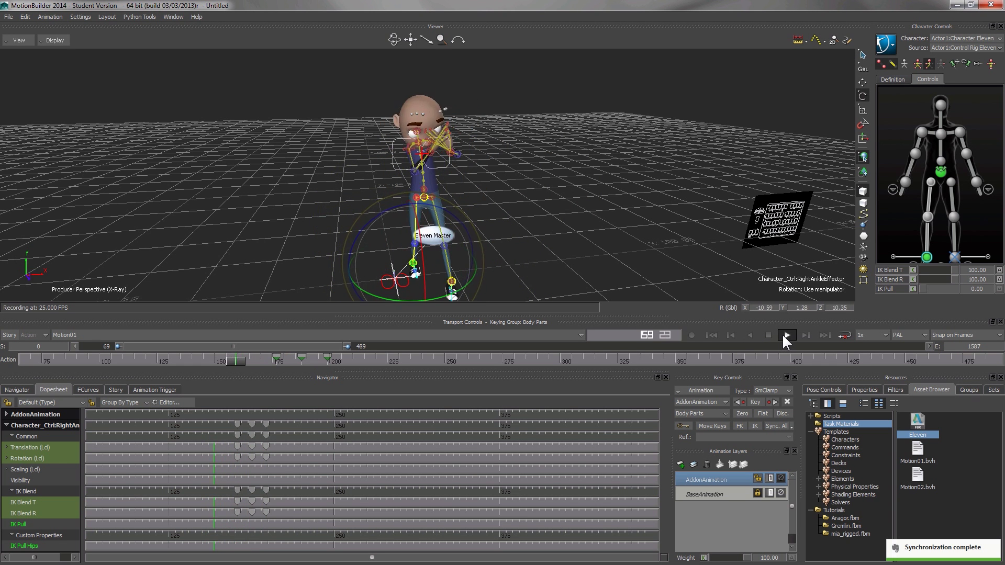
pyautogui.click(750, 335)
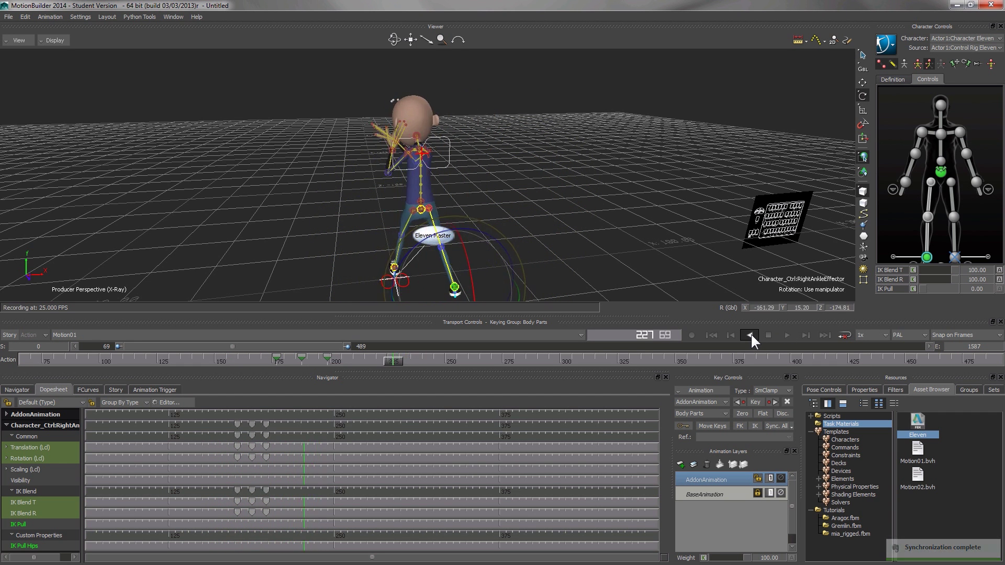
pyautogui.click(771, 333)
pyautogui.click(781, 478)
pyautogui.click(787, 335)
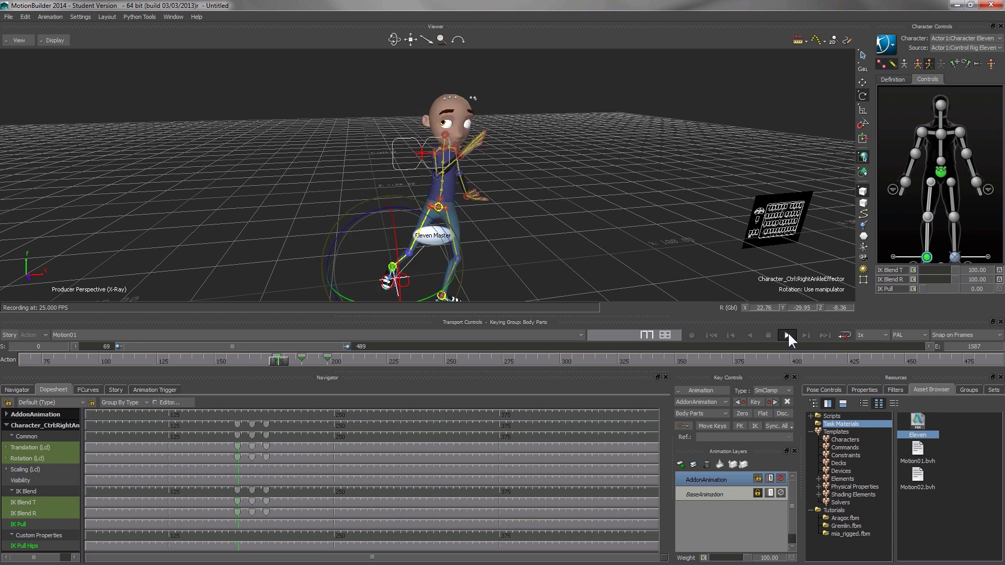
pyautogui.click(754, 335)
pyautogui.click(791, 335)
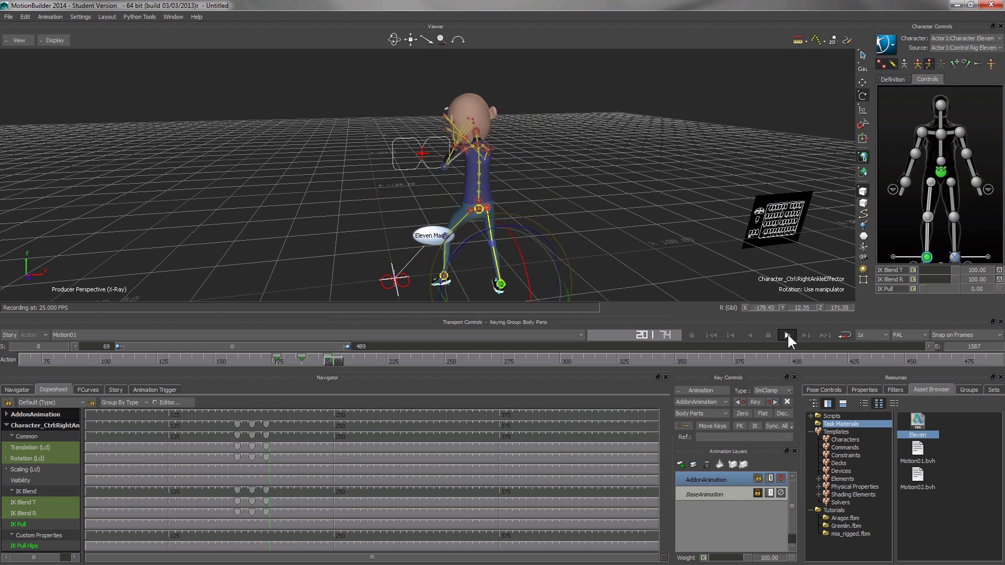
pyautogui.click(753, 334)
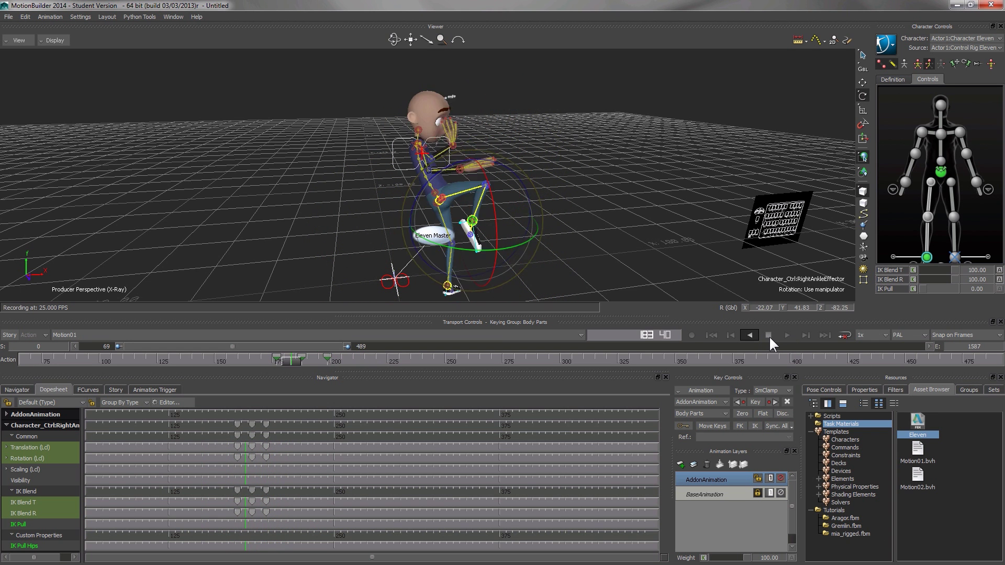
pyautogui.click(769, 335)
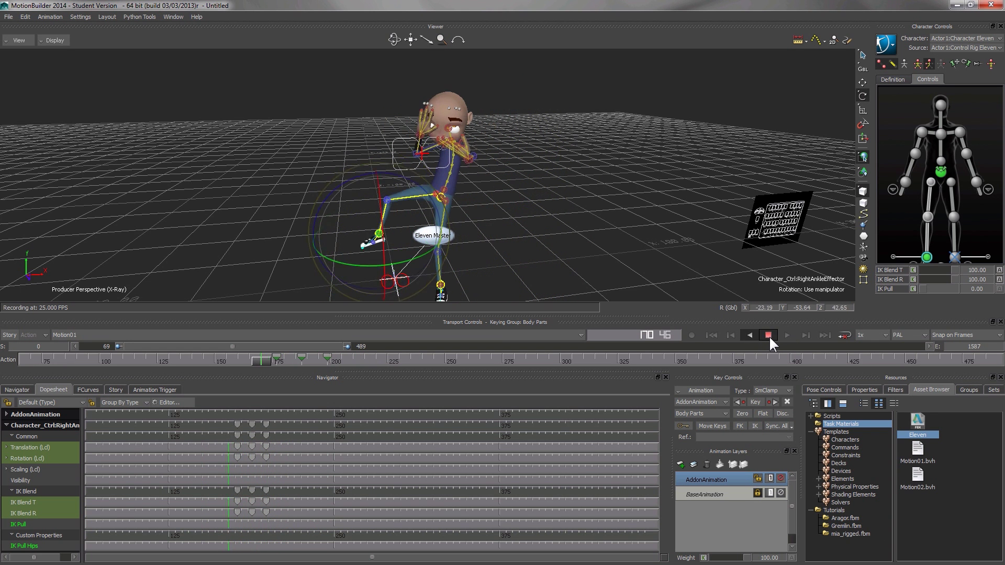
pyautogui.click(250, 230)
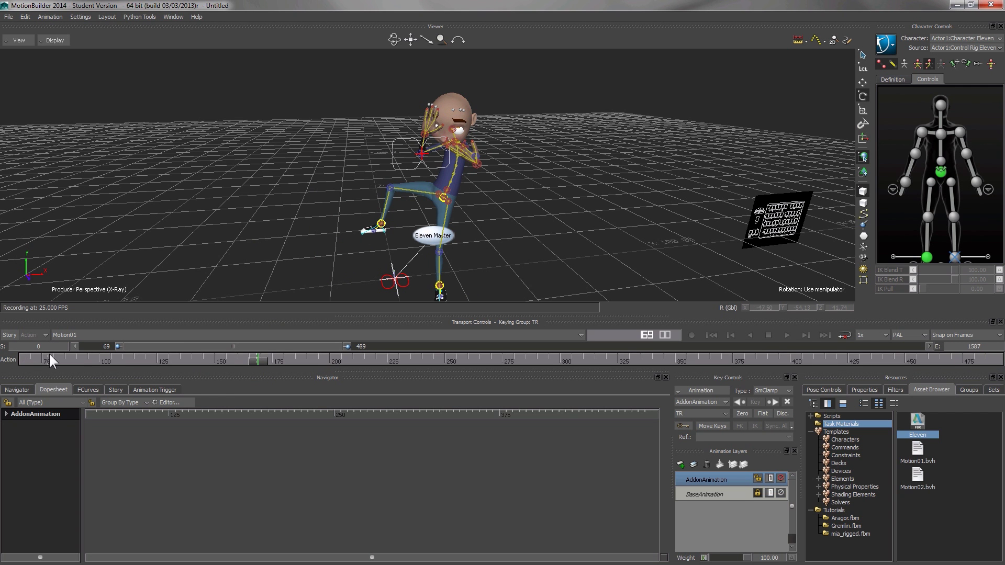
# - Scrub the timeline back through frames 74 and 68 to frame 0 and the T-pose
pyautogui.moveTo(257, 360); pyautogui.dragTo(24, 360)
pyautogui.moveTo(137, 348); pyautogui.dragTo(54, 345)
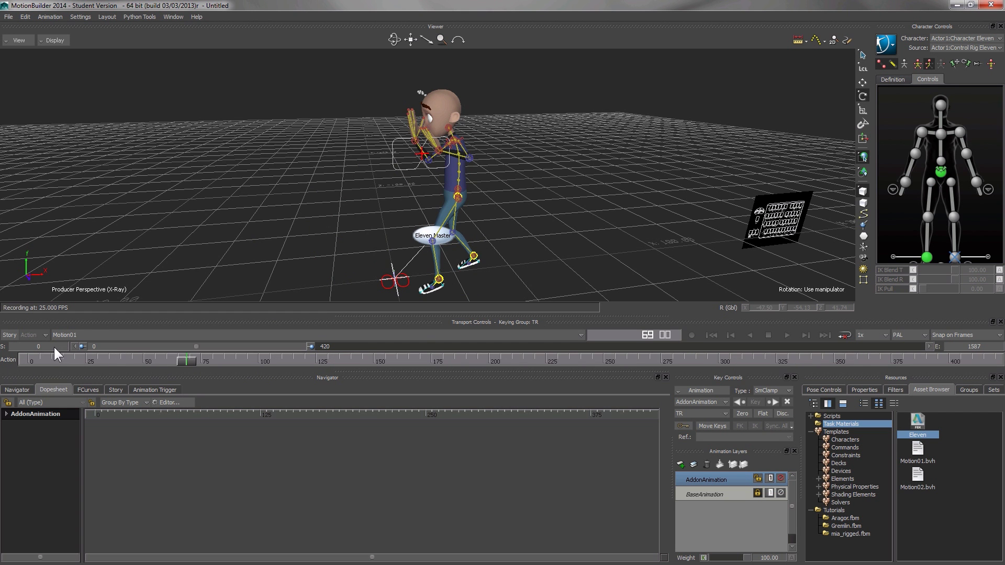
pyautogui.moveTo(176, 357); pyautogui.dragTo(9, 357)
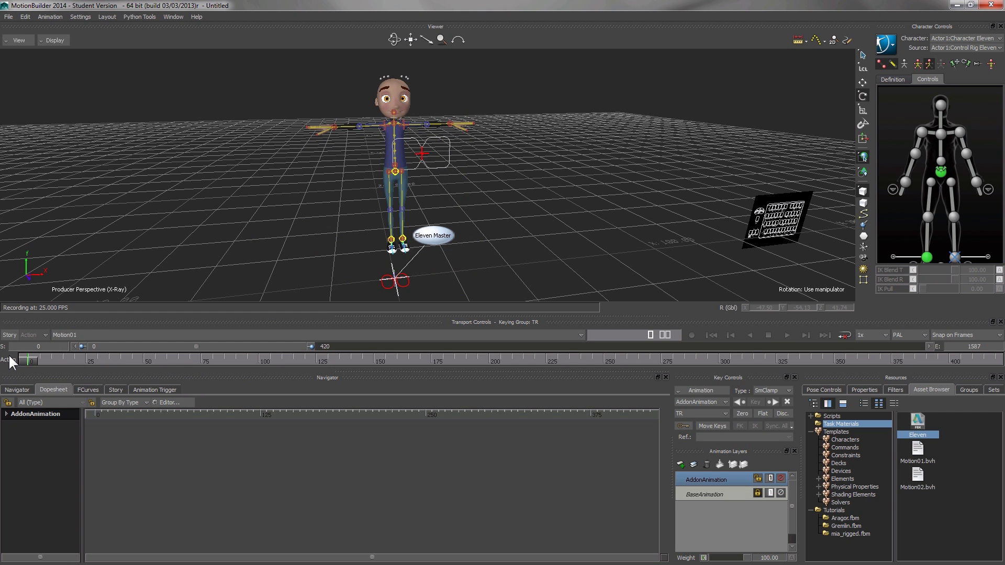
# - Orbit around Eleven, test-rotate the hips effector, then undo that rotation
pyautogui.keyDown('ctrl'); pyautogui.keyDown('shift'); pyautogui.moveTo(454, 220); pyautogui.dragTo(458, 183); pyautogui.keyUp('shift'); pyautogui.keyUp('ctrl')
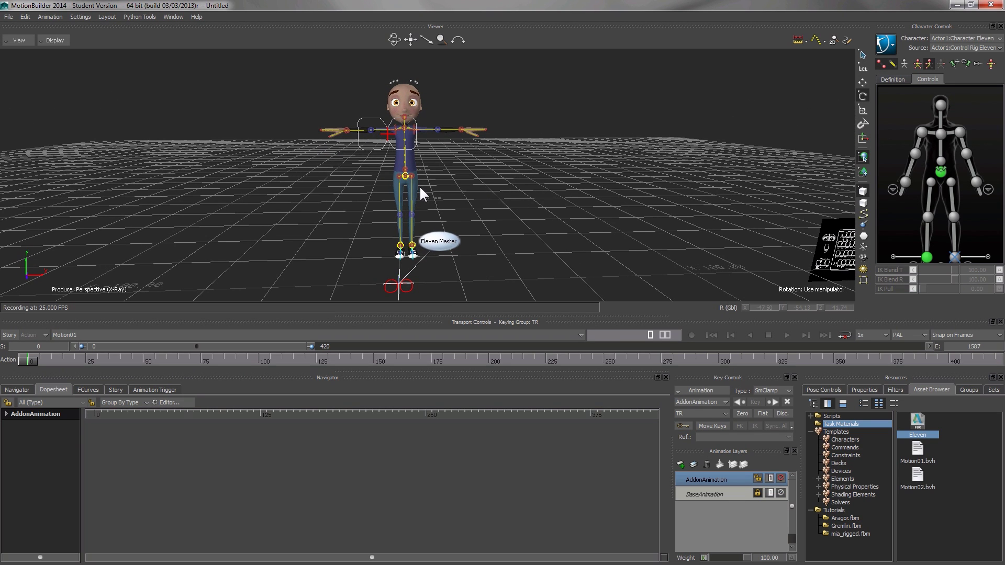
pyautogui.click(404, 174)
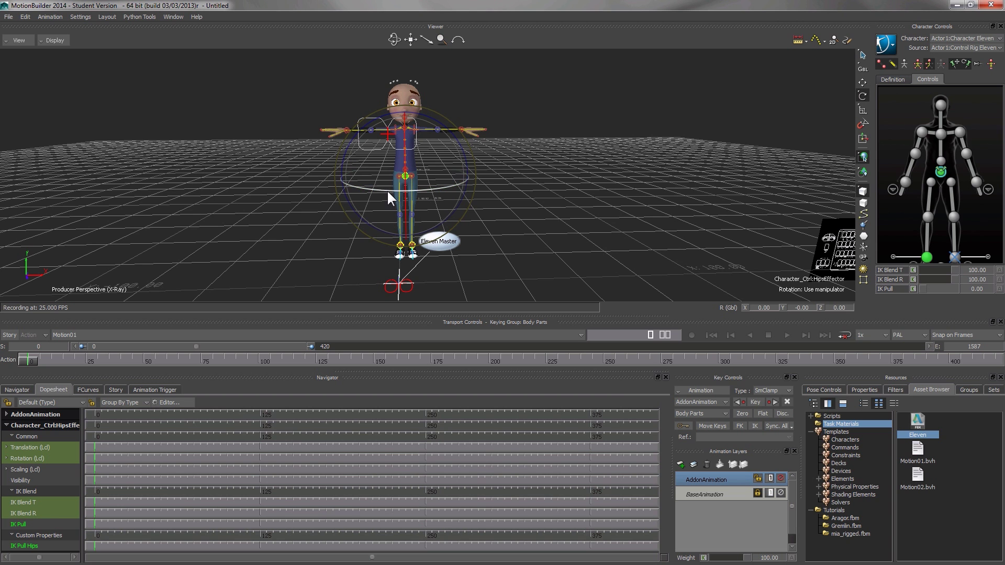
pyautogui.moveTo(381, 191); pyautogui.dragTo(430, 194)
pyautogui.hotkey('ctrl', 'z')
# - Show the Navigator scene tree, expand Scene and Character_Ctrl:Reference, and widen the pane
pyautogui.click(18, 389)
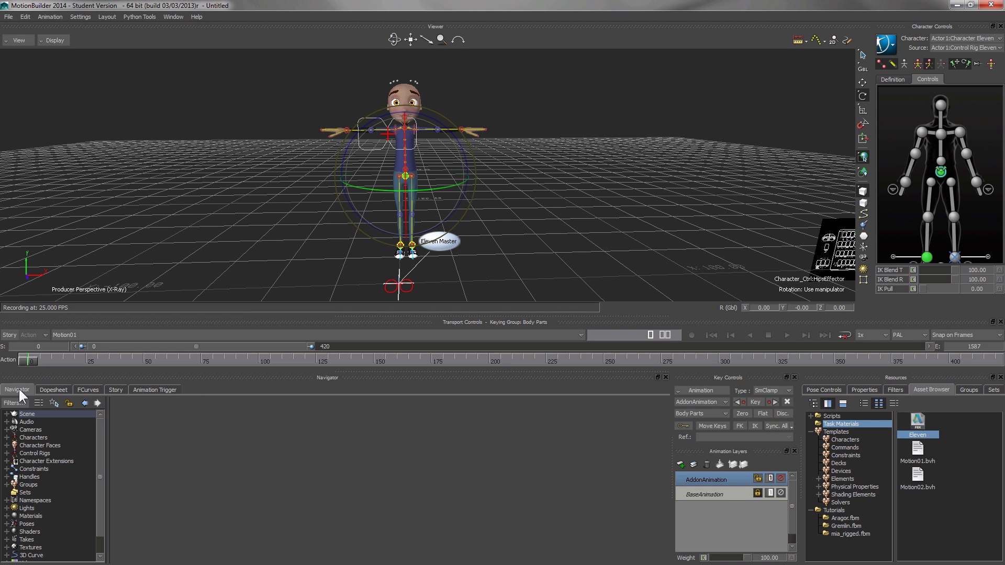
pyautogui.click(7, 415)
pyautogui.scroll(-3, 78, 455)
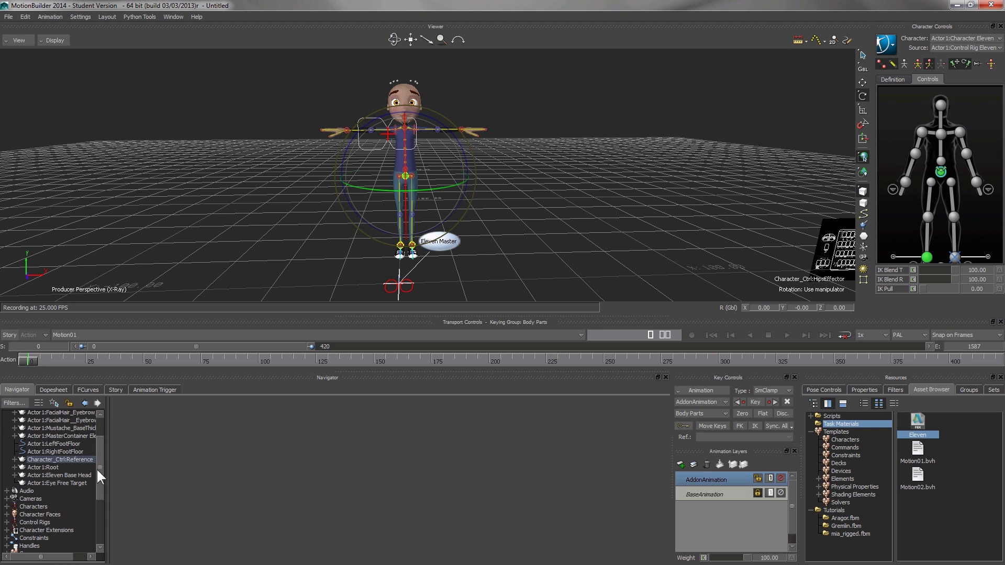
pyautogui.click(14, 460)
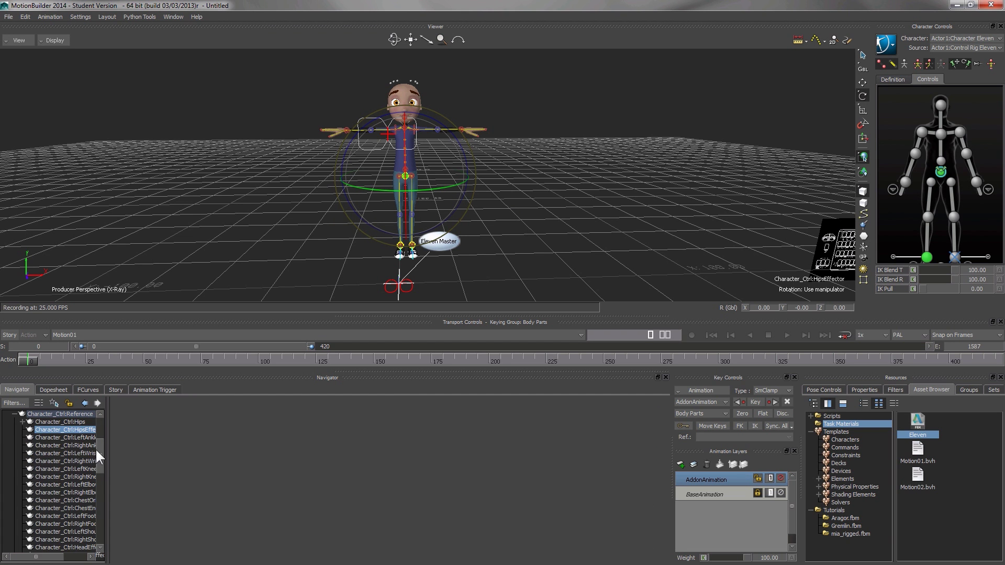
pyautogui.moveTo(107, 450); pyautogui.dragTo(222, 452)
# - Test-rotate the hips, undo it, and select the Character_Ctrl:Reference control
pyautogui.moveTo(371, 191); pyautogui.dragTo(418, 189)
pyautogui.hotkey('ctrl', 'z')
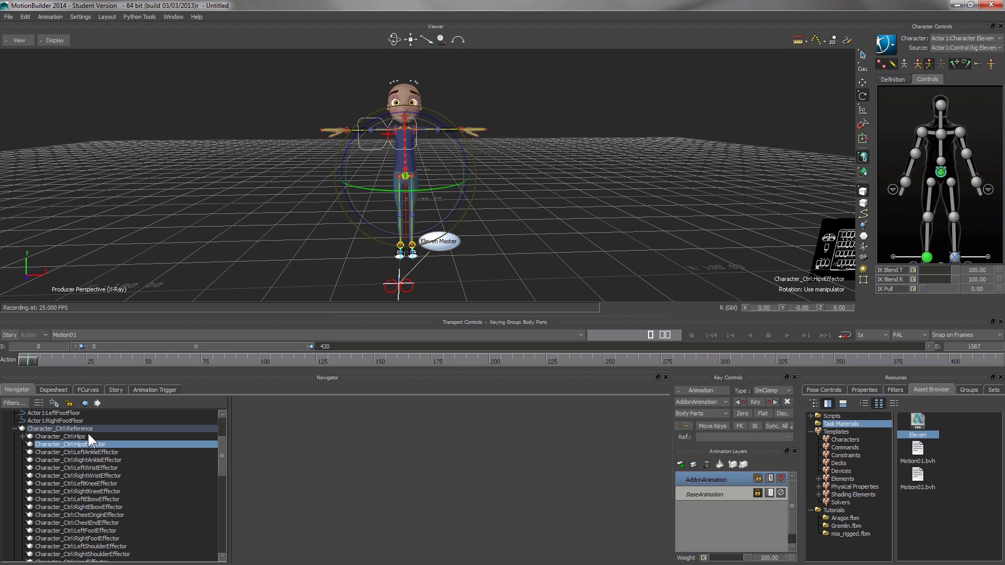
pyautogui.click(56, 429)
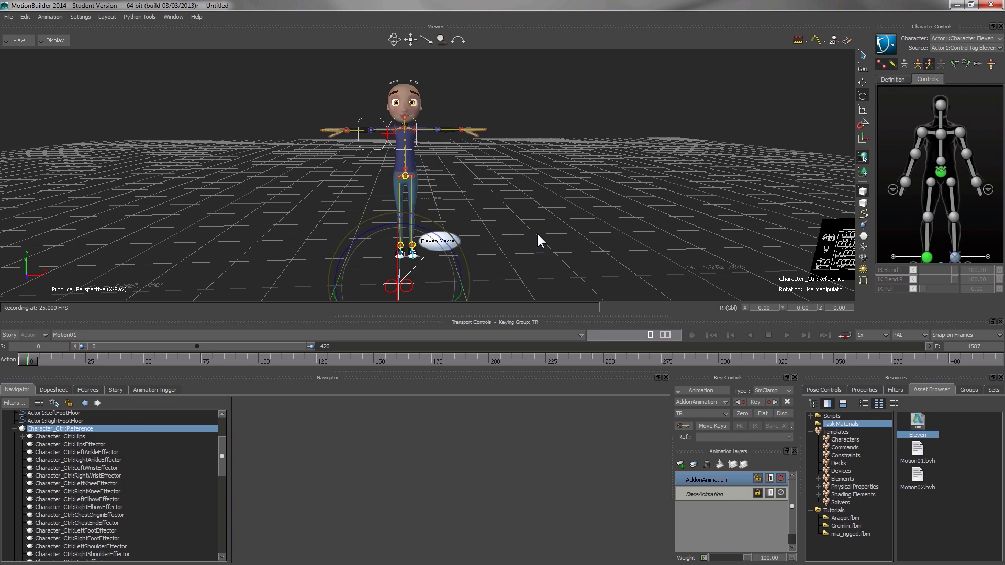
# - Turn Character_Ctrl:Reference sideways, move it left along X to -26.05, 0, 26.00, then check frame 28
pyautogui.keyDown('ctrl'); pyautogui.moveTo(544, 243); pyautogui.dragTo(561, 343); pyautogui.keyUp('ctrl')
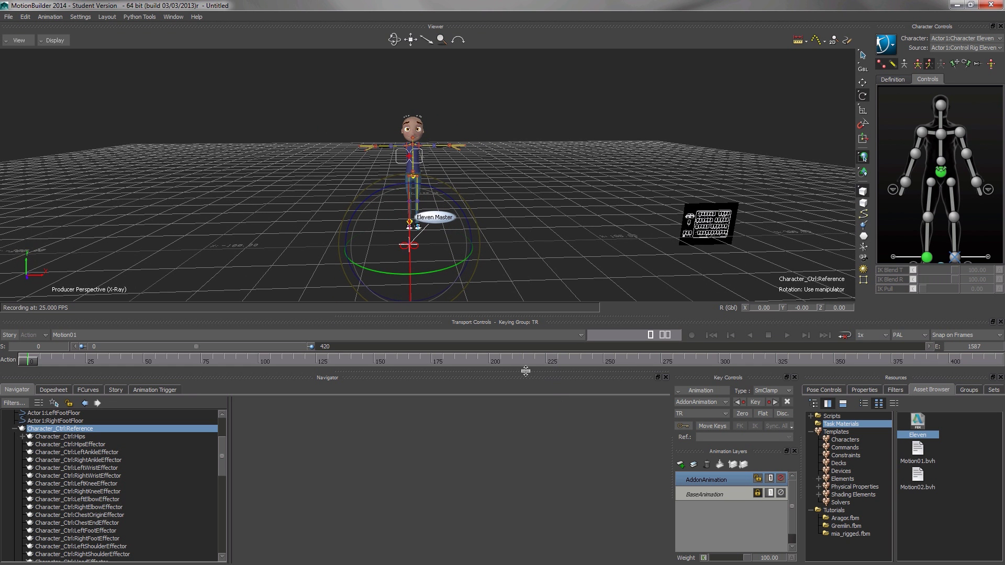
pyautogui.moveTo(375, 274); pyautogui.dragTo(424, 278)
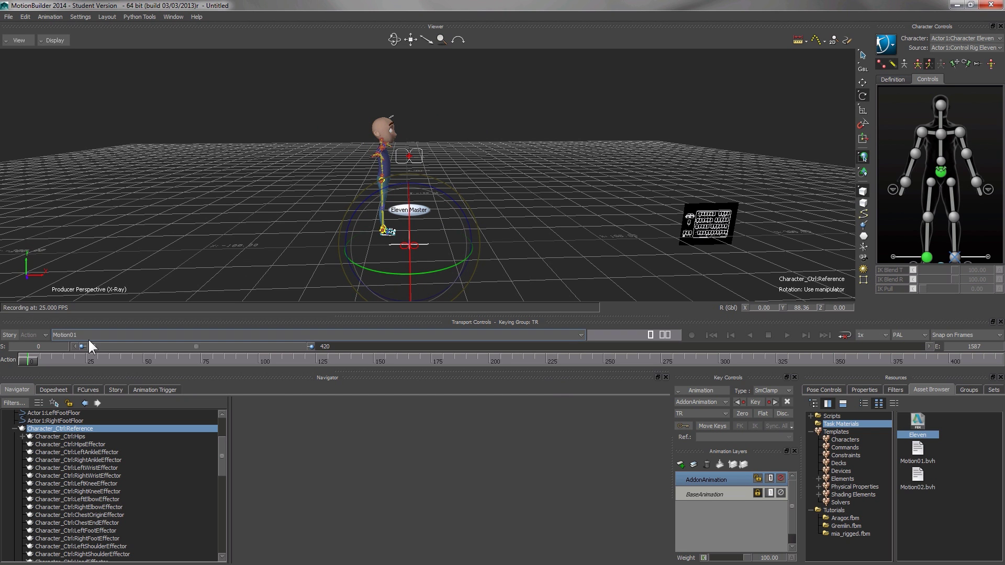
pyautogui.press('t')
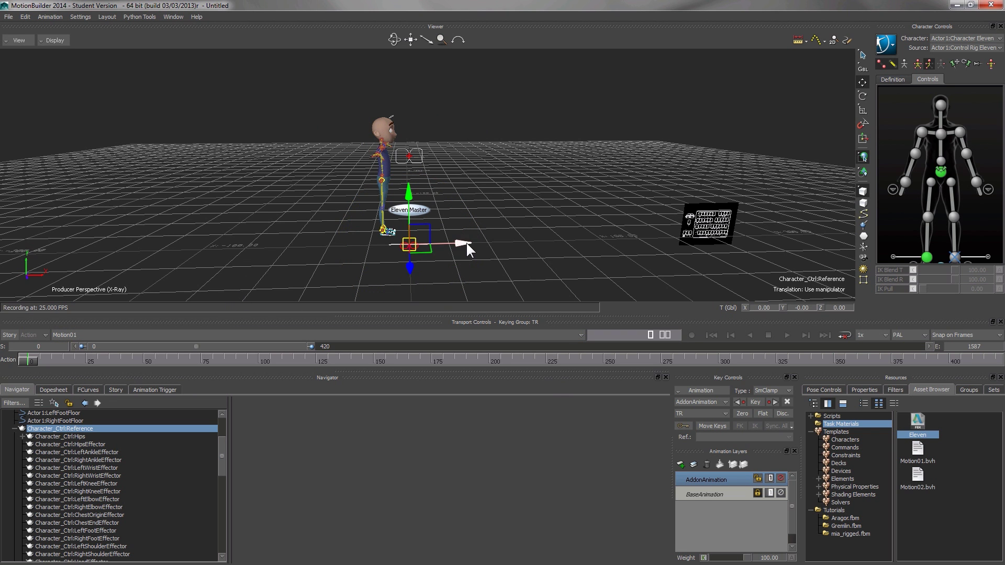
pyautogui.moveTo(457, 243)
pyautogui.mouseDown()
pyautogui.moveTo(380, 254)
pyautogui.moveTo(350, 244)
pyautogui.moveTo(353, 288)
pyautogui.mouseUp()
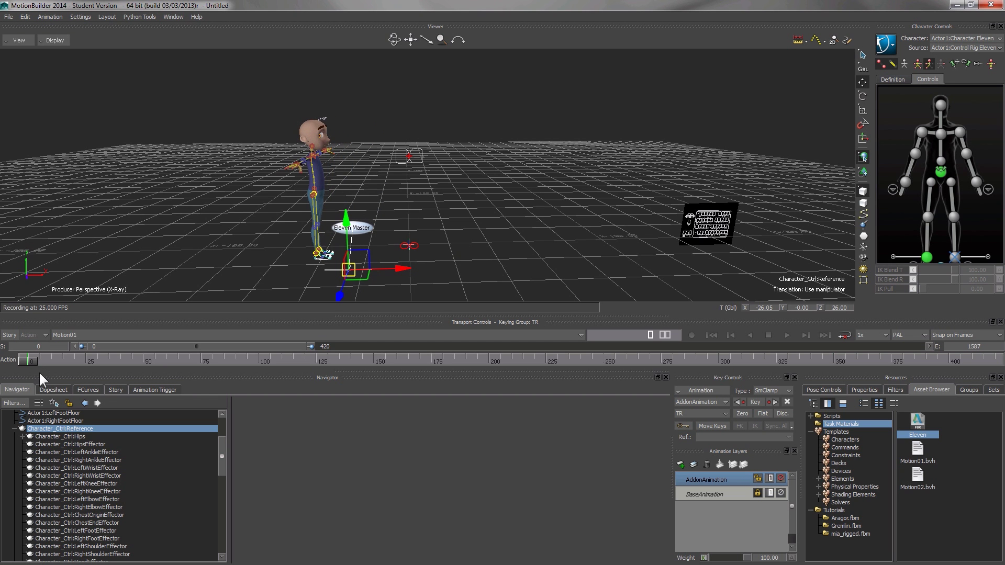
pyautogui.moveTo(32, 359)
pyautogui.mouseDown()
pyautogui.moveTo(262, 356)
pyautogui.moveTo(44, 365)
pyautogui.moveTo(118, 357)
pyautogui.moveTo(303, 366)
pyautogui.moveTo(22, 357)
pyautogui.mouseUp()
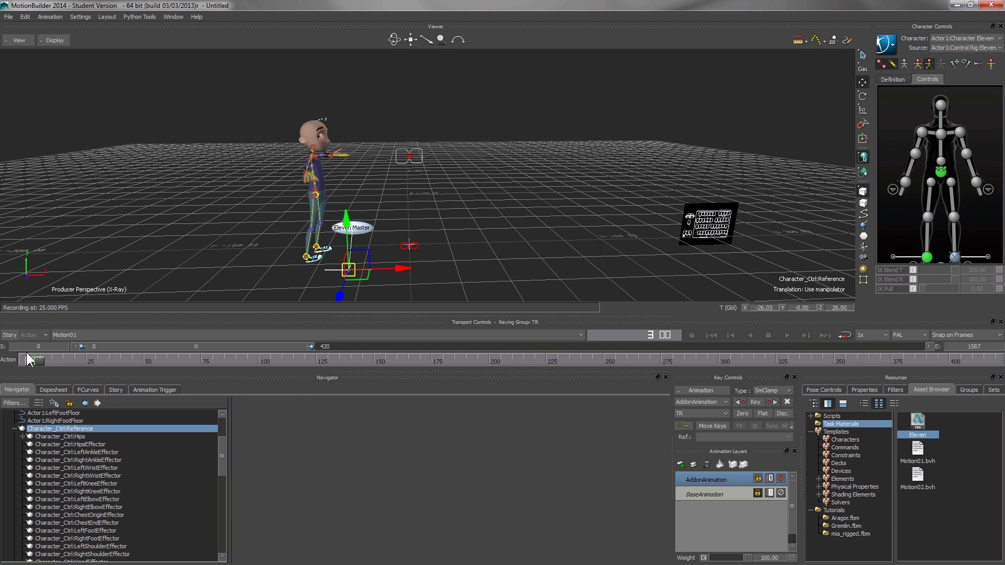